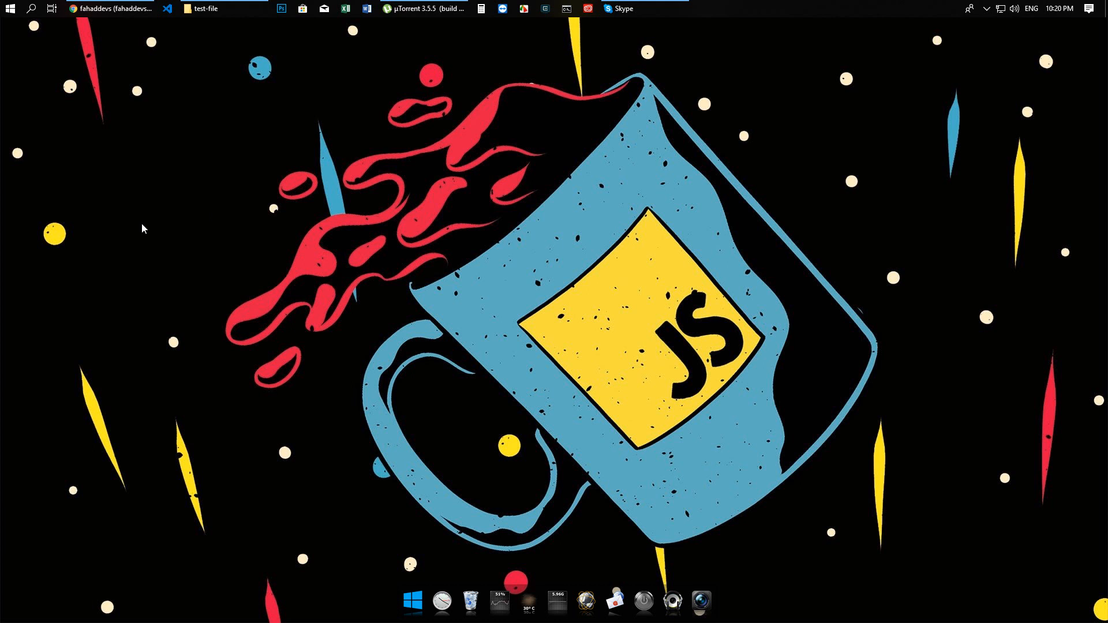
Switch to Chrome and review the outline page listing the stages for making a website live with GitHub
{"action": "left_click", "coordinate": [94, 7]}
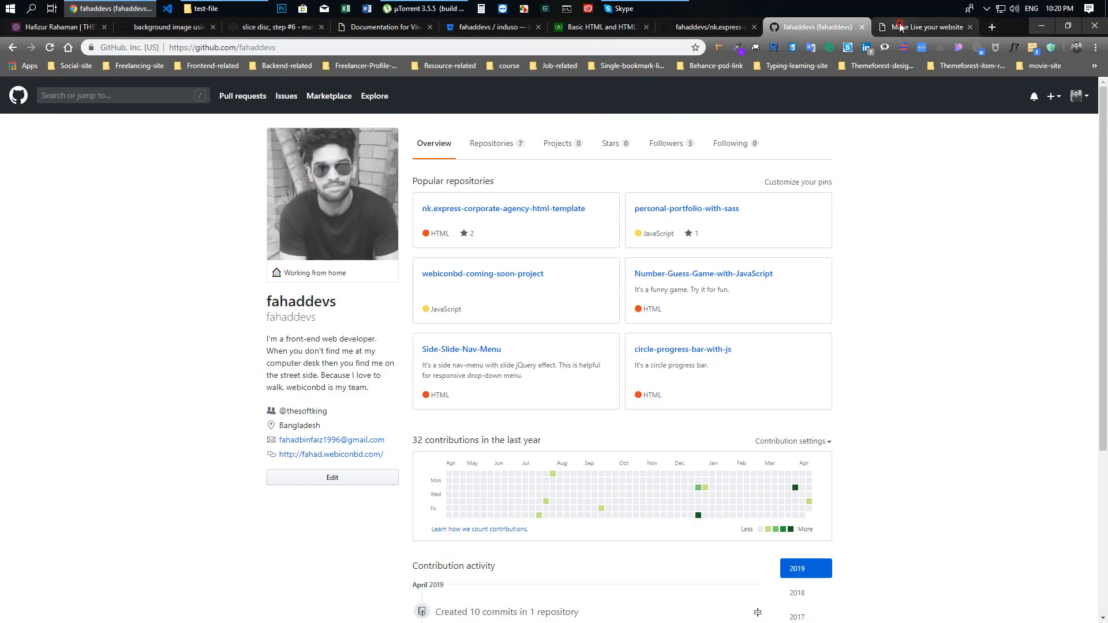
{"action": "left_click", "coordinate": [901, 26]}
{"action": "left_click_drag", "start_coordinate": [236, 161], "coordinate": [426, 166]}
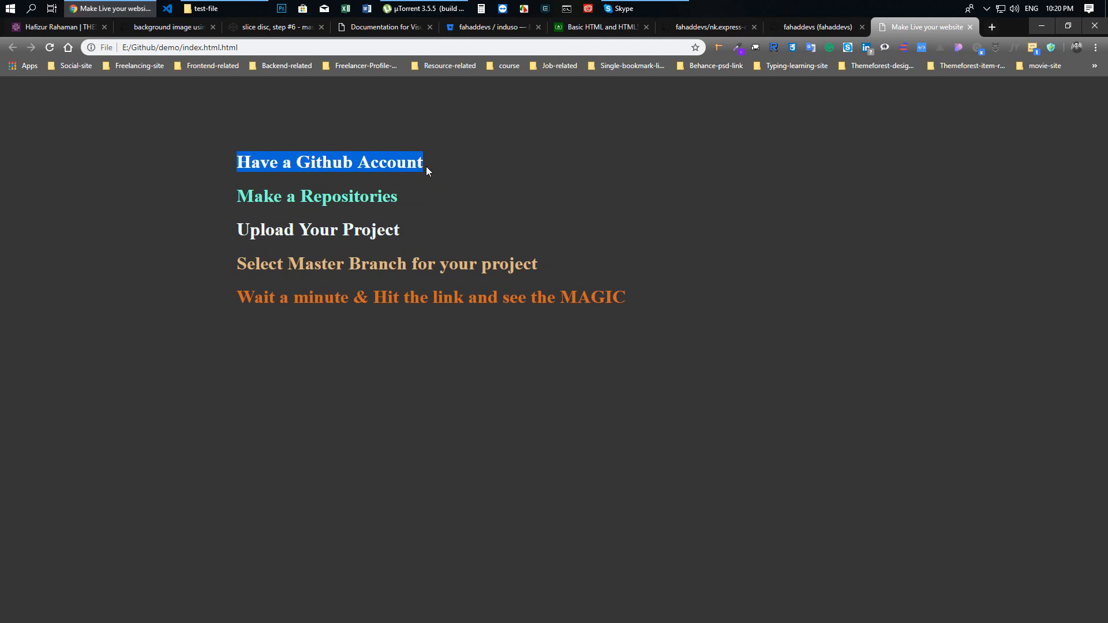
{"action": "left_click", "coordinate": [238, 196]}
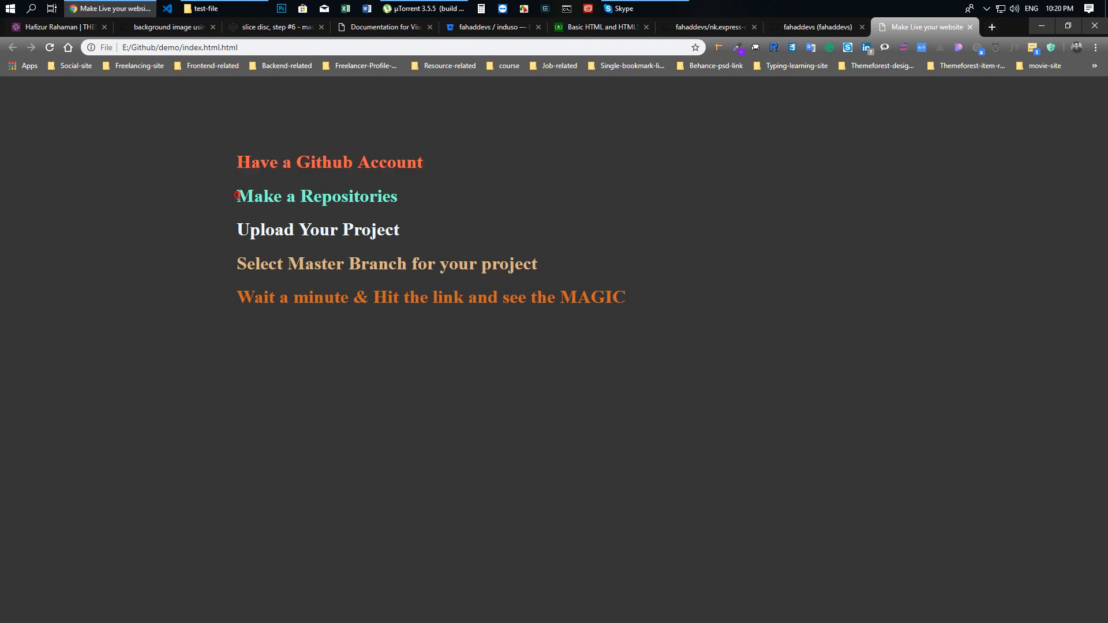
{"action": "left_click_drag", "start_coordinate": [238, 196], "coordinate": [655, 292]}
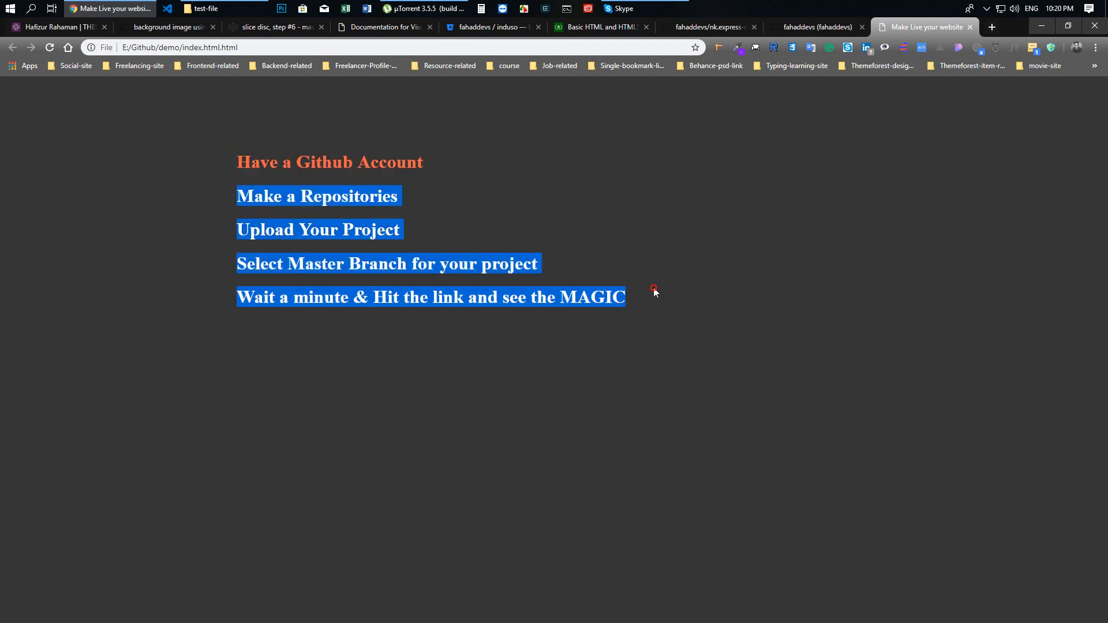
{"action": "left_click", "coordinate": [250, 200]}
{"action": "left_click_drag", "start_coordinate": [237, 199], "coordinate": [408, 201]}
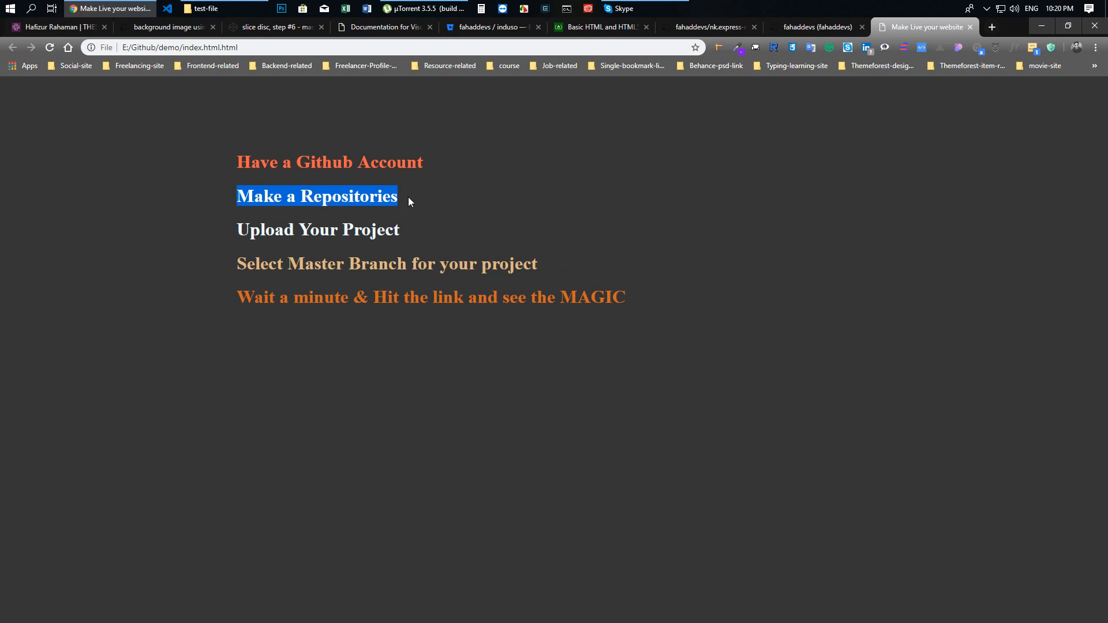
{"action": "left_click_drag", "start_coordinate": [237, 231], "coordinate": [403, 236]}
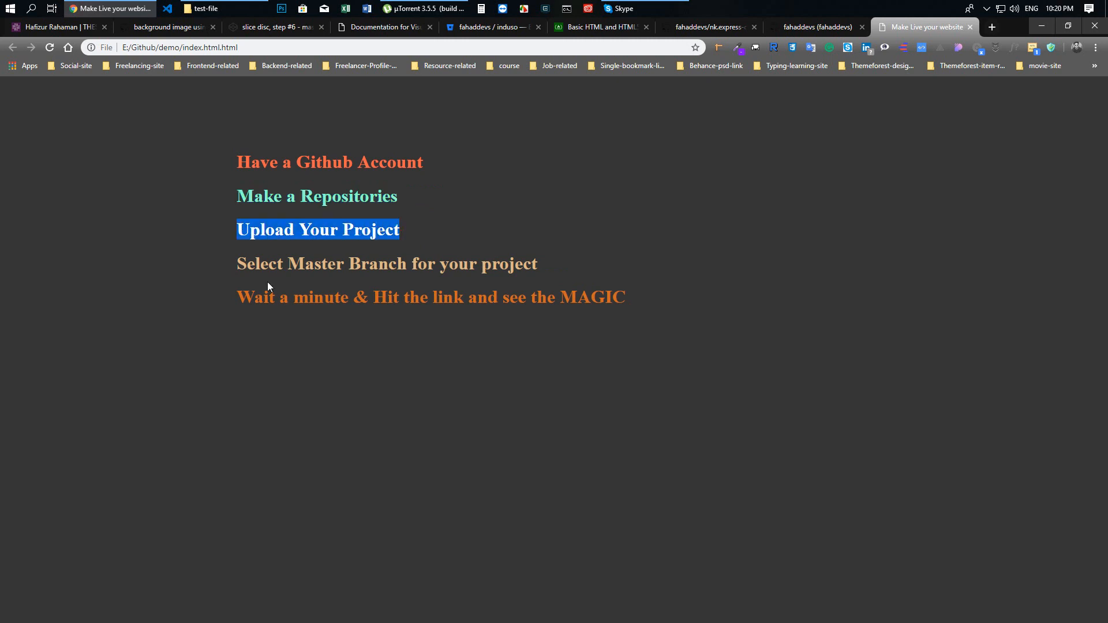
{"action": "left_click", "coordinate": [241, 267]}
{"action": "left_click_drag", "start_coordinate": [242, 267], "coordinate": [539, 260]}
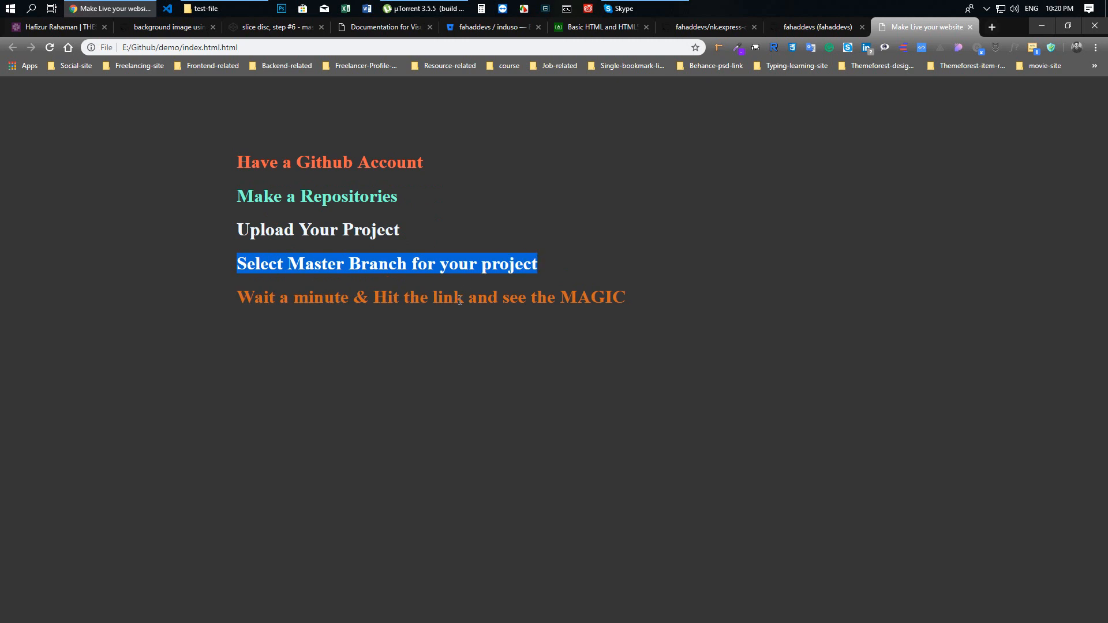
{"action": "left_click", "coordinate": [603, 294]}
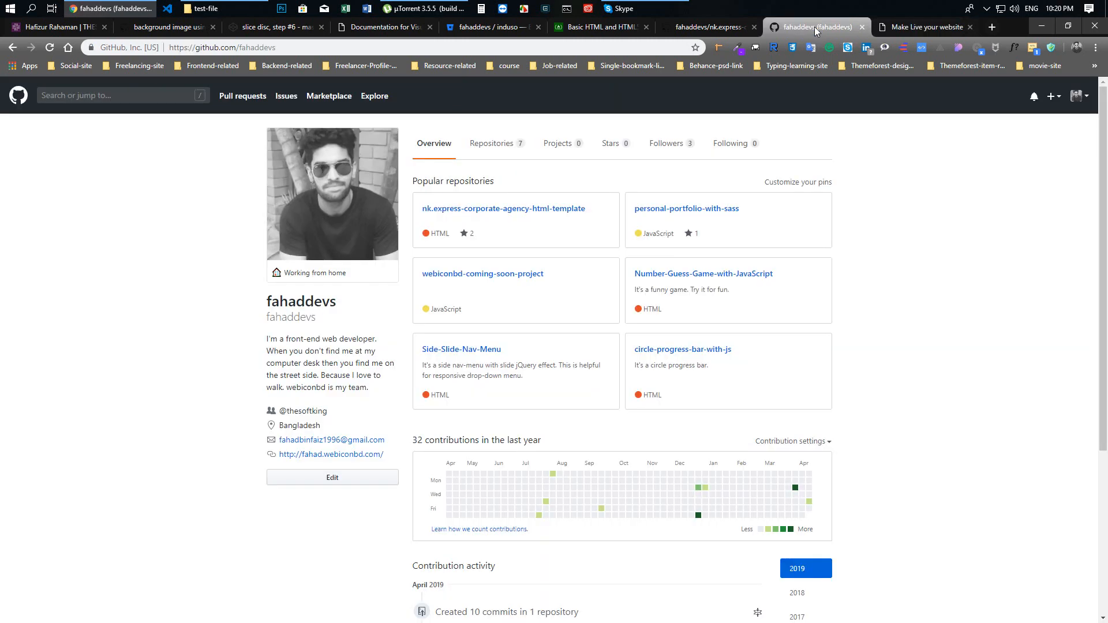
Create a new public GitHub repository named nk, initialized with a README
{"action": "left_click", "coordinate": [815, 26]}
{"action": "left_click", "coordinate": [1055, 96]}
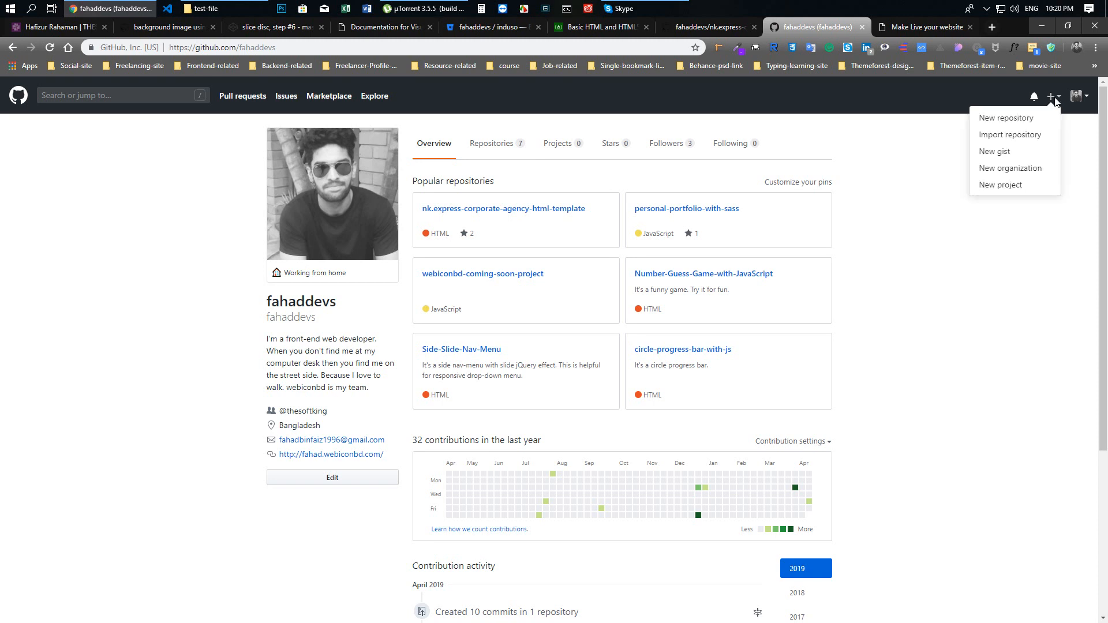
{"action": "left_click", "coordinate": [995, 127]}
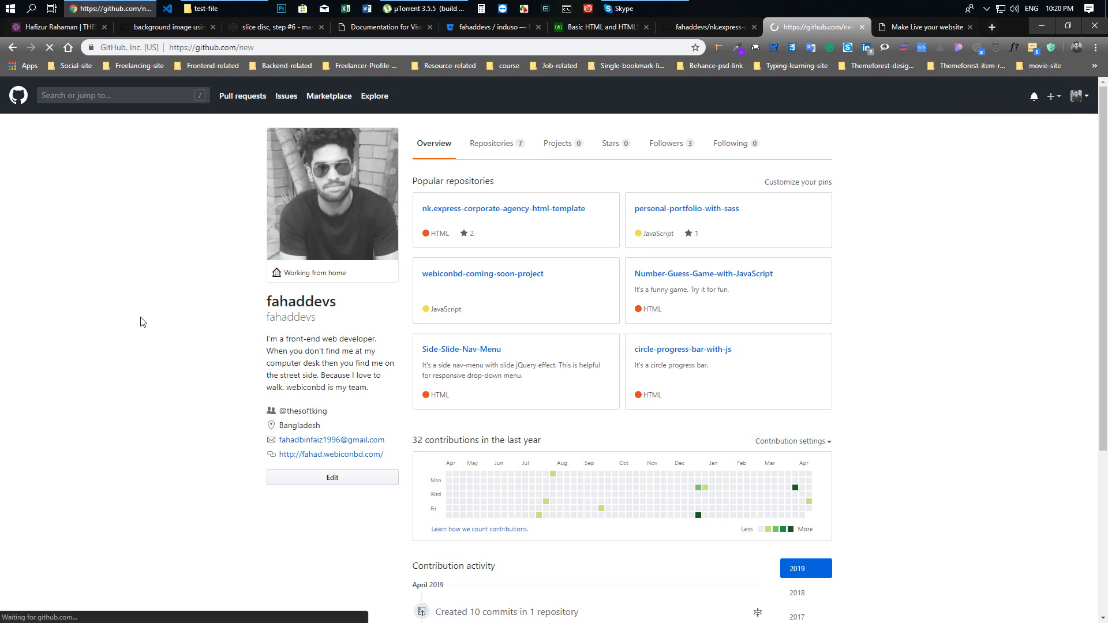
{"action": "left_click", "coordinate": [468, 237]}
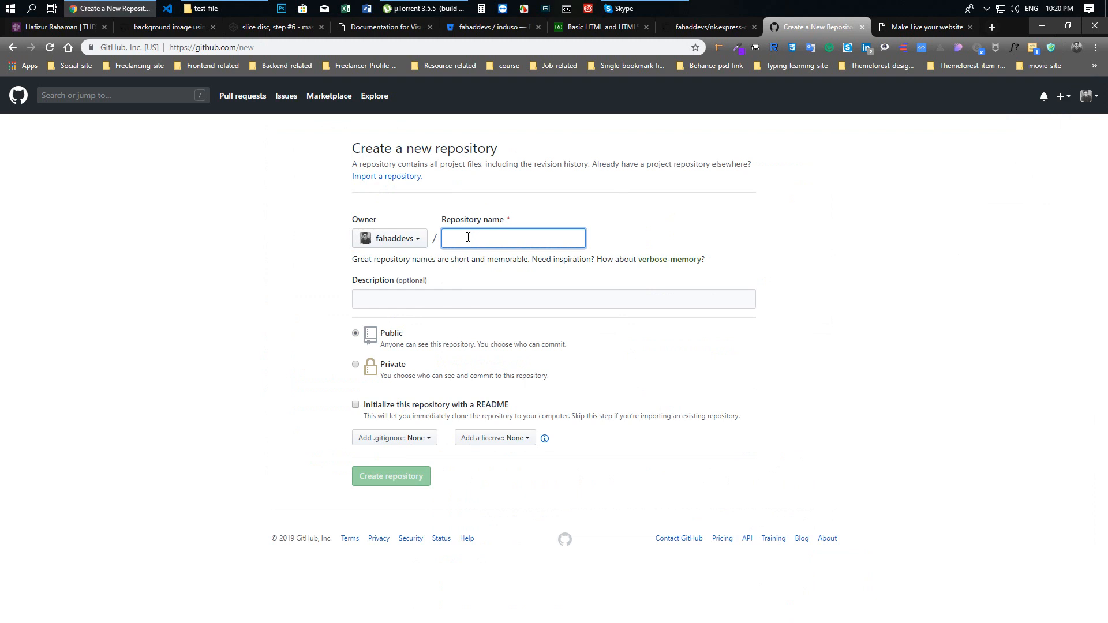
{"action": "type", "text": "nk"}
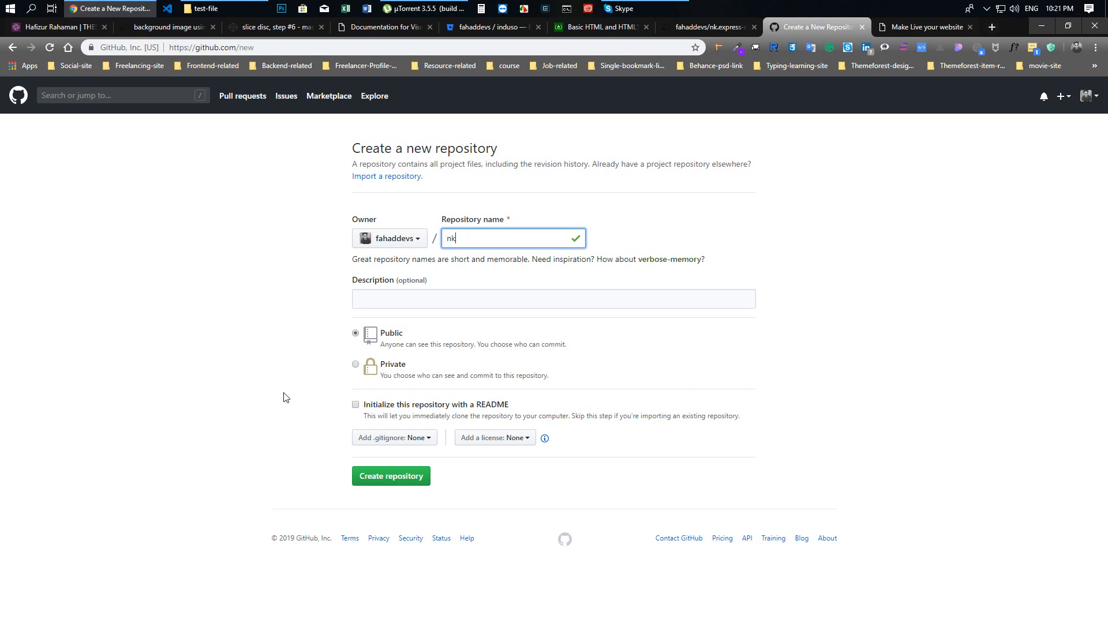
{"action": "left_click", "coordinate": [357, 366]}
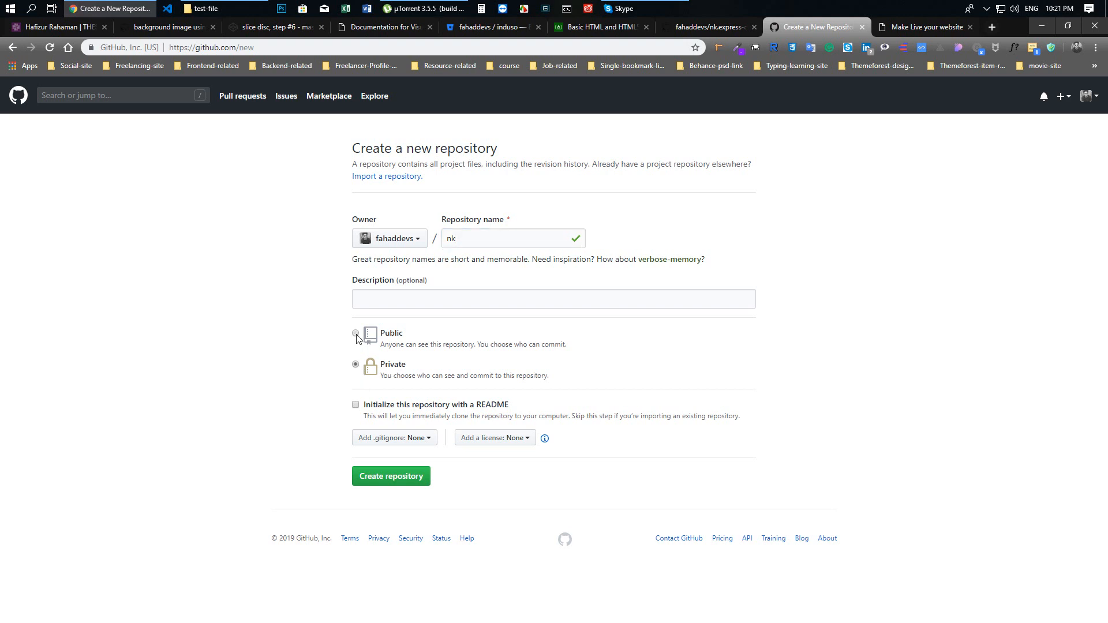
{"action": "left_click", "coordinate": [356, 335]}
{"action": "left_click", "coordinate": [402, 479]}
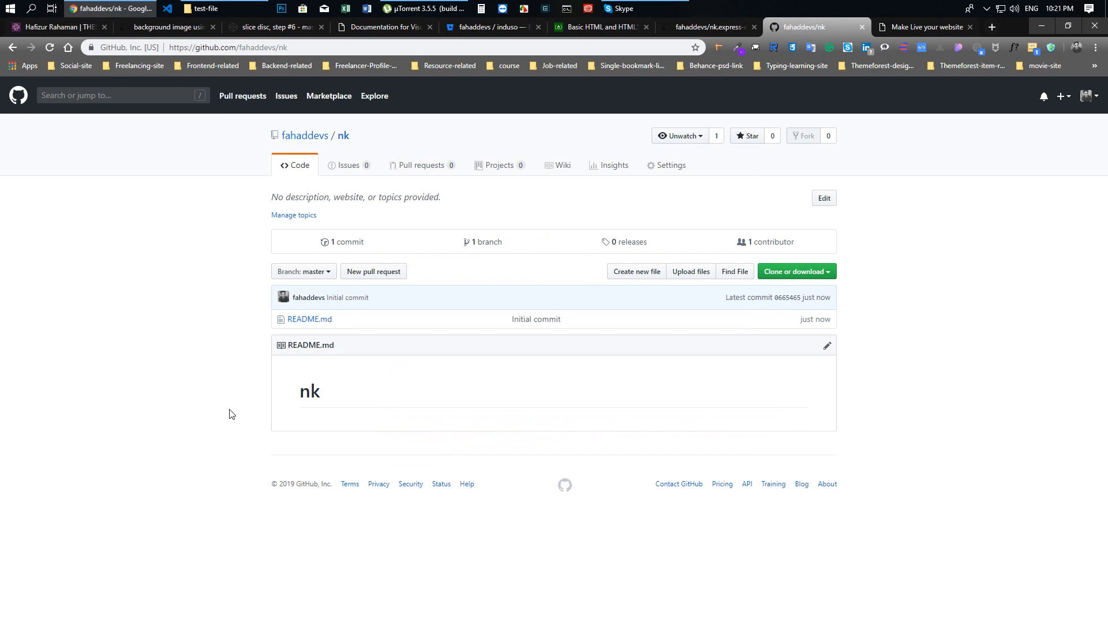
Open the nk repository's file upload page and bring up a widened test-file folder window in File Explorer
{"action": "left_click", "coordinate": [691, 276]}
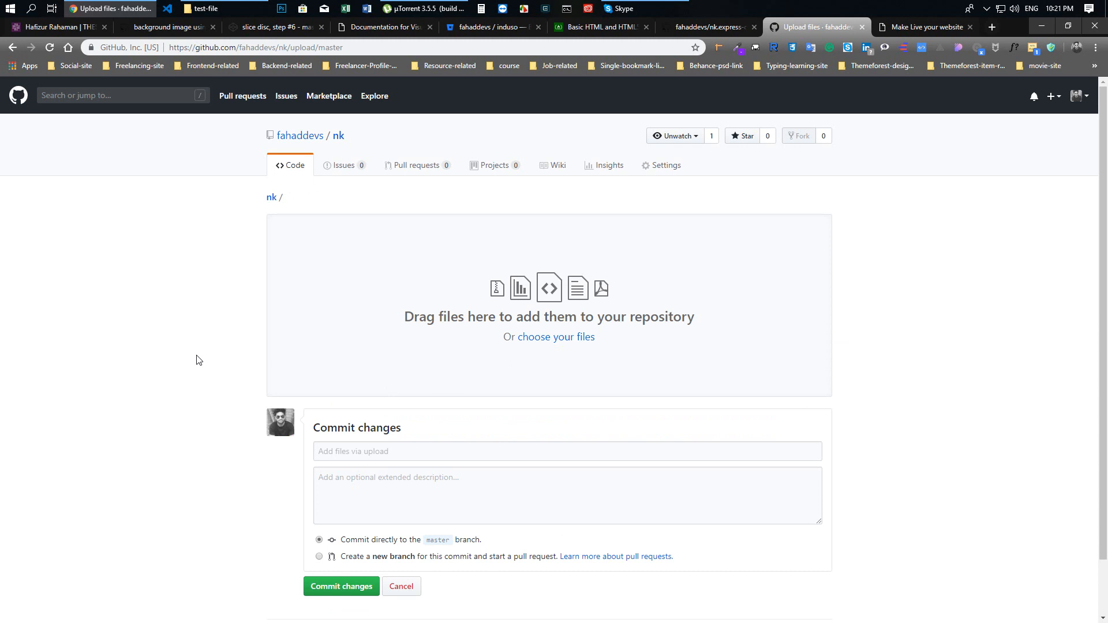
{"action": "left_click", "coordinate": [218, 9]}
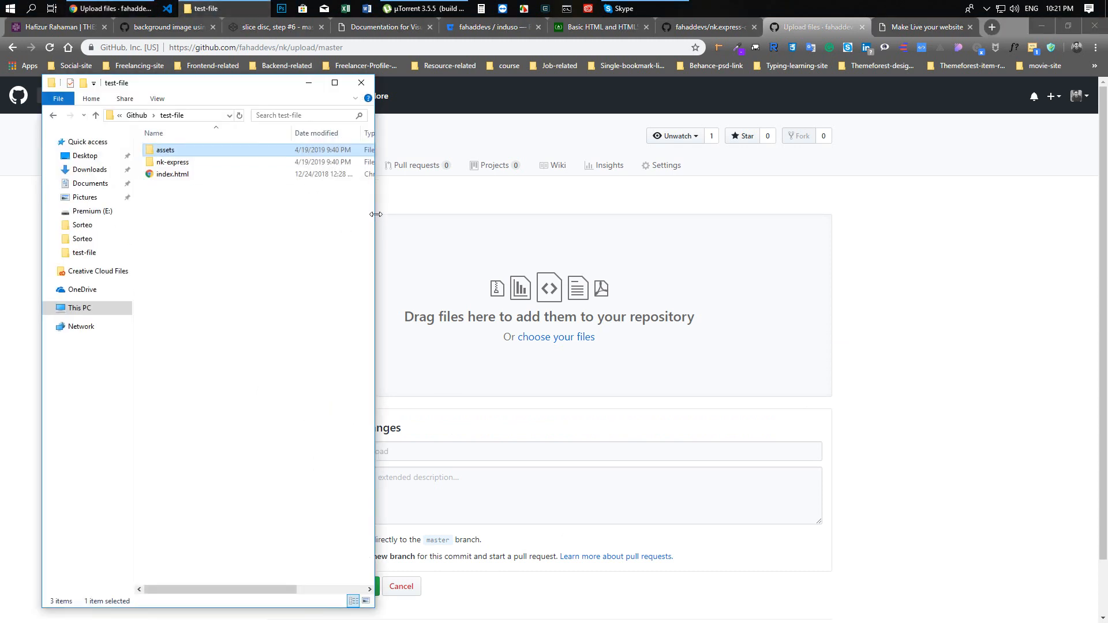
{"action": "left_click_drag", "start_coordinate": [374, 217], "coordinate": [565, 234]}
{"action": "left_click", "coordinate": [278, 236]}
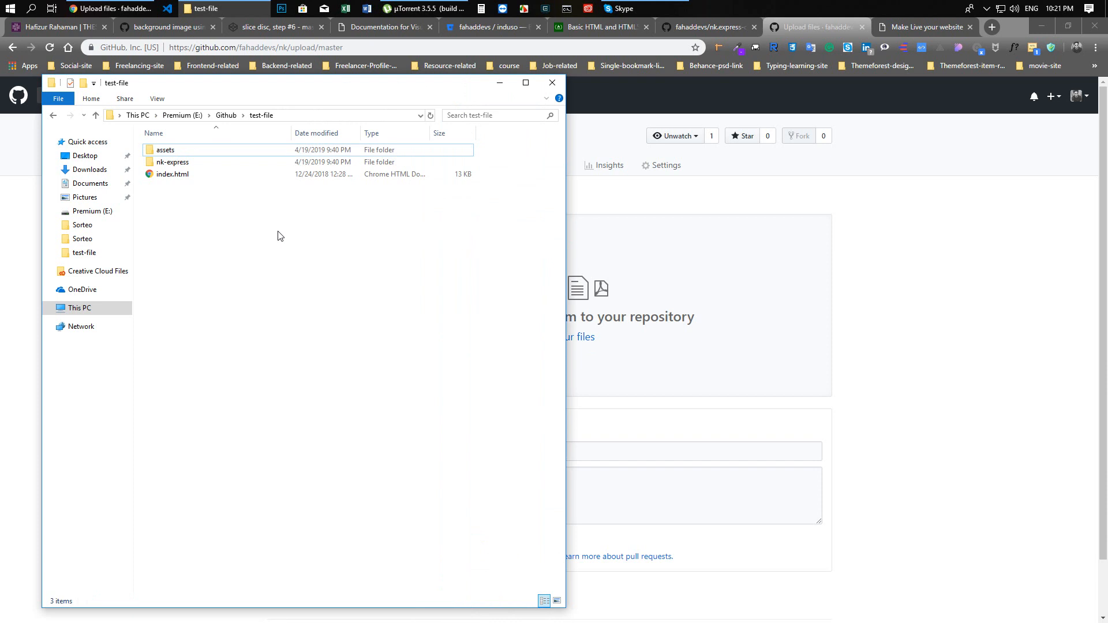
Preview the local index.html from test-file in the browser, looking through the demo page and its linked home page demo
{"action": "left_click", "coordinate": [171, 182]}
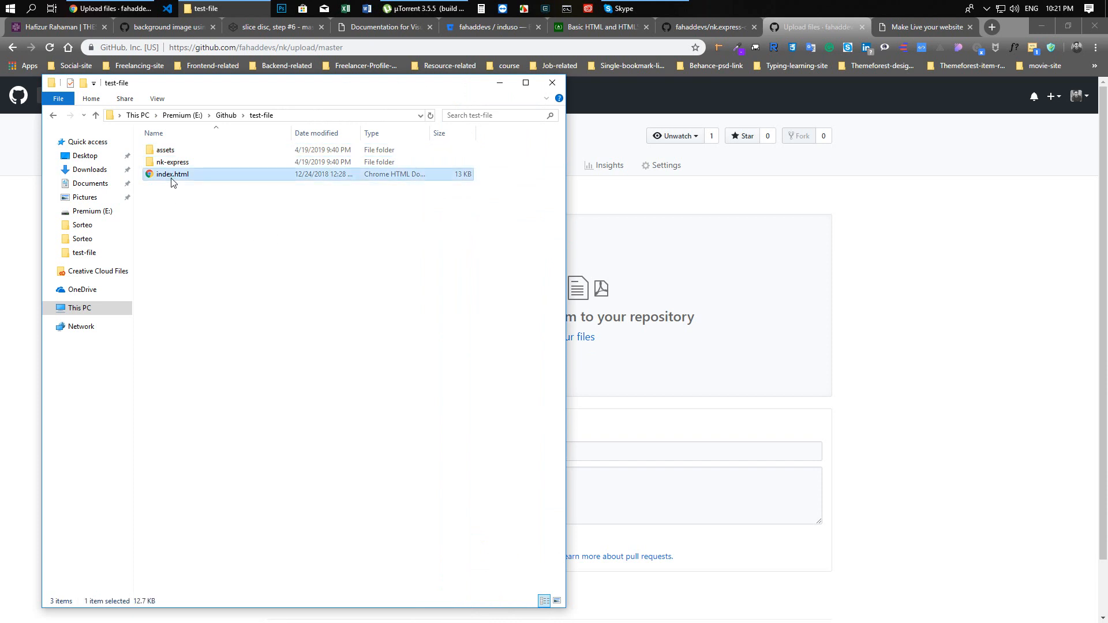
{"action": "double_click", "coordinate": [172, 183]}
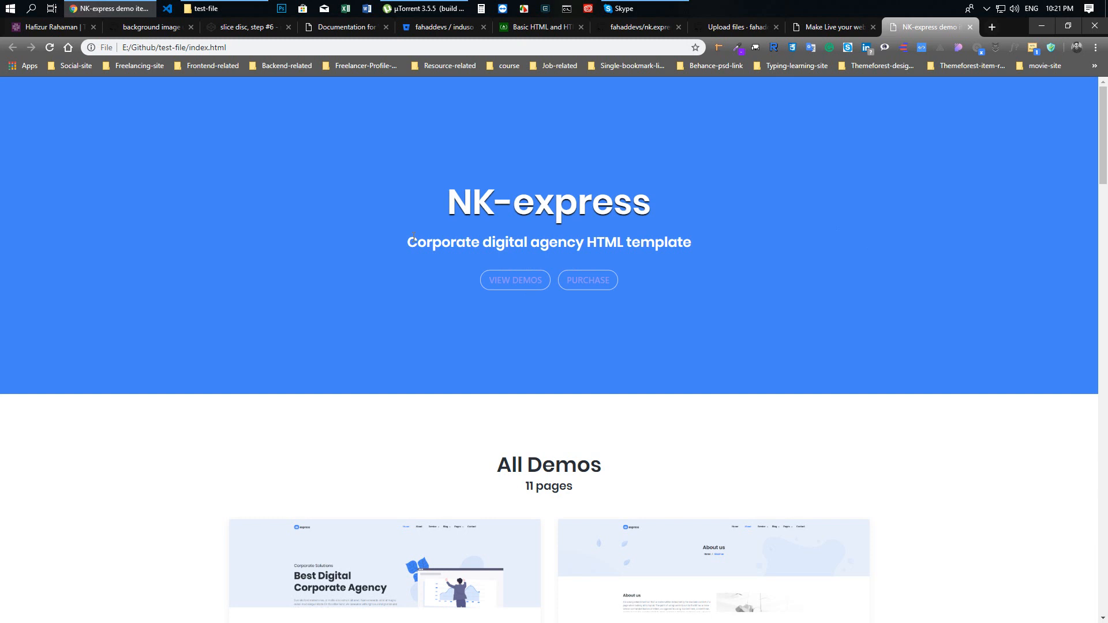
{"action": "scroll", "coordinate": [145, 254], "scroll_direction": "down", "scroll_amount": 6}
{"action": "scroll", "coordinate": [145, 257], "scroll_direction": "down", "scroll_amount": 20}
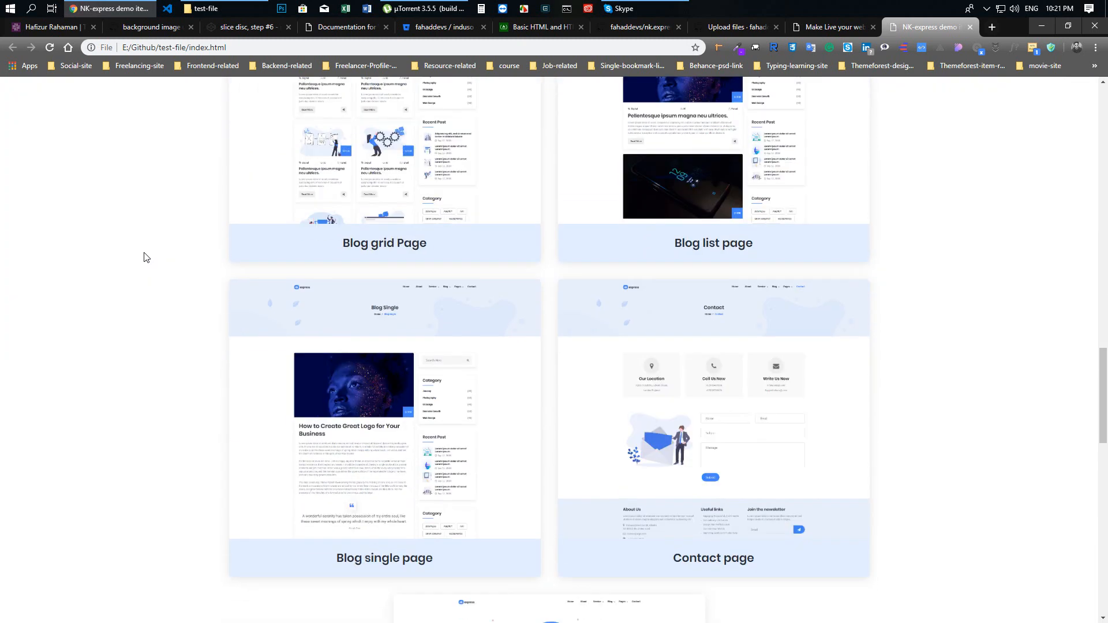
{"action": "scroll", "coordinate": [144, 256], "scroll_direction": "down", "scroll_amount": 9}
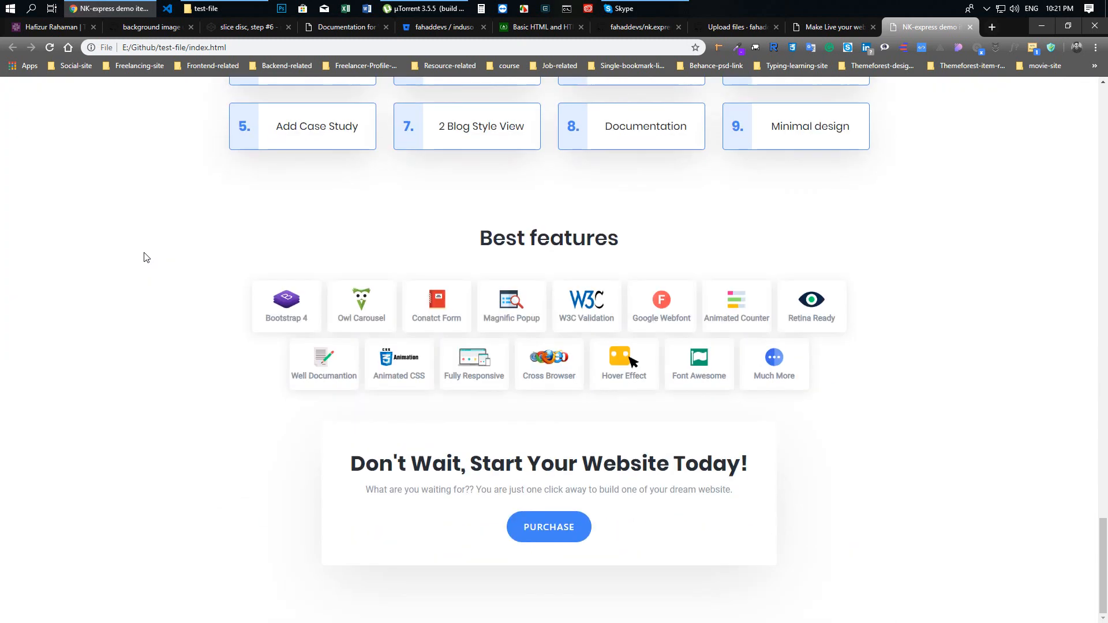
{"action": "scroll", "coordinate": [695, 176], "scroll_direction": "up", "scroll_amount": 19}
{"action": "scroll", "coordinate": [695, 178], "scroll_direction": "up", "scroll_amount": 15}
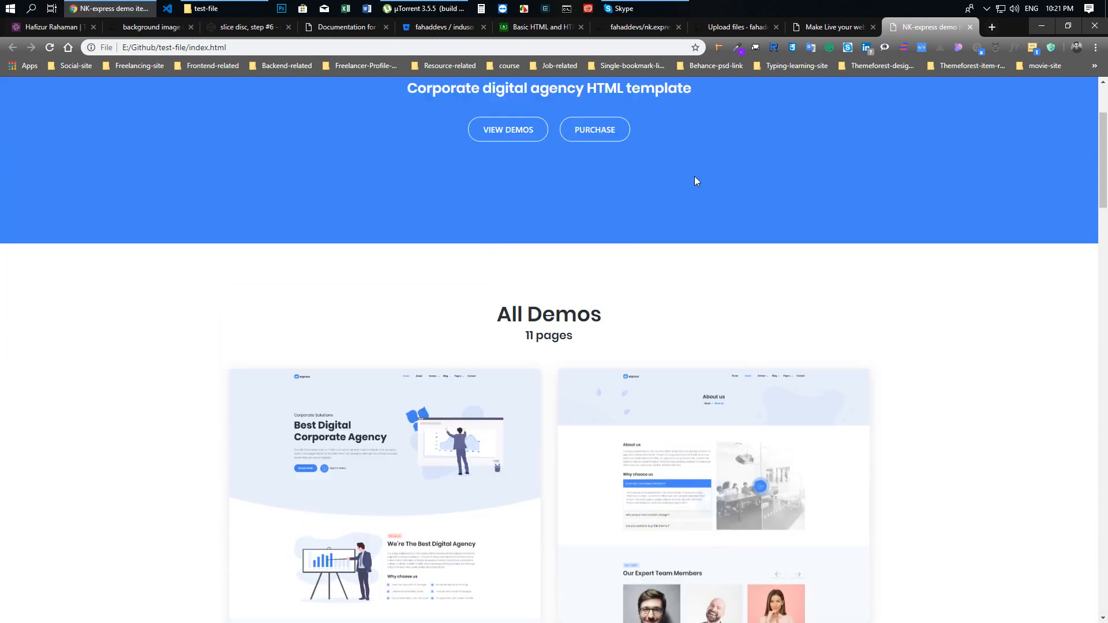
{"action": "scroll", "coordinate": [695, 179], "scroll_direction": "down", "scroll_amount": 5}
{"action": "left_click", "coordinate": [391, 194]}
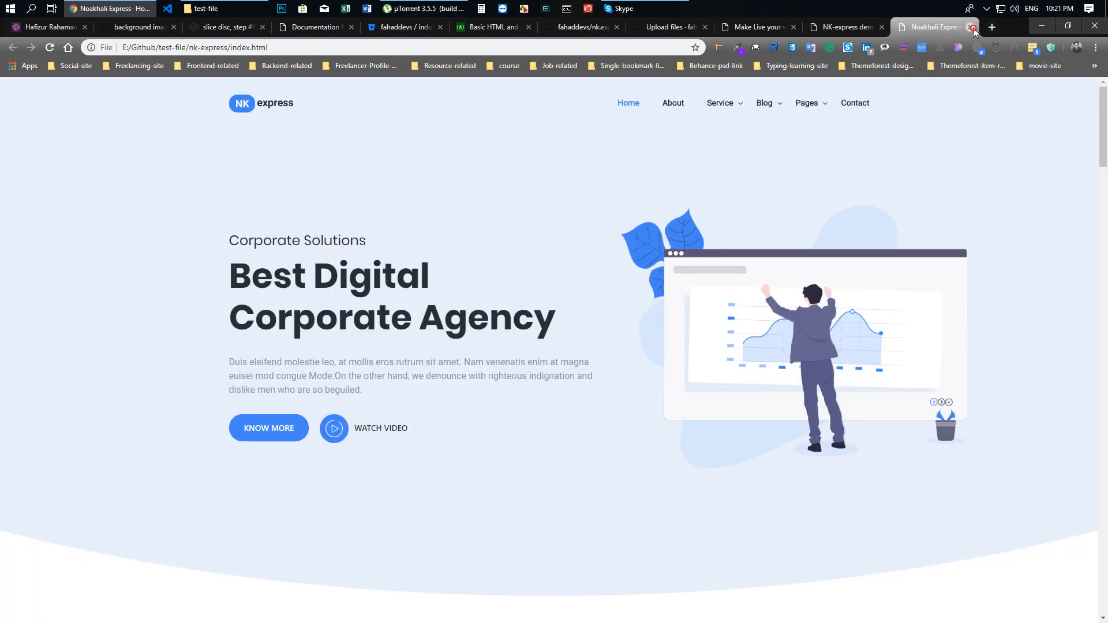
{"action": "left_click", "coordinate": [973, 27]}
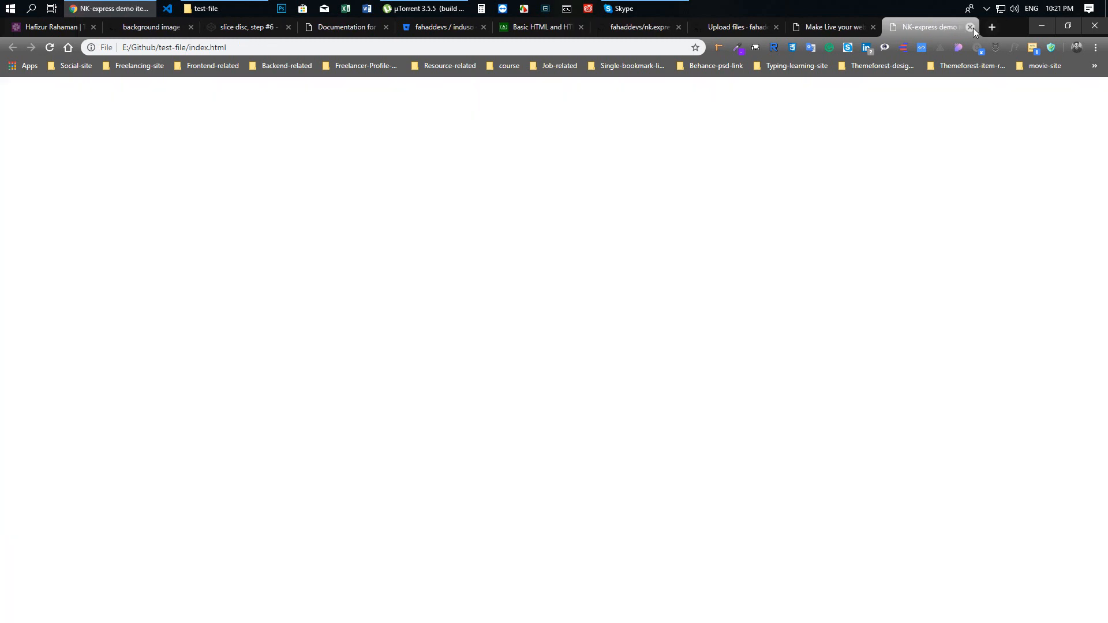
Examine the contents of the nk-express folder inside test-file in File Explorer
{"action": "left_click", "coordinate": [212, 6]}
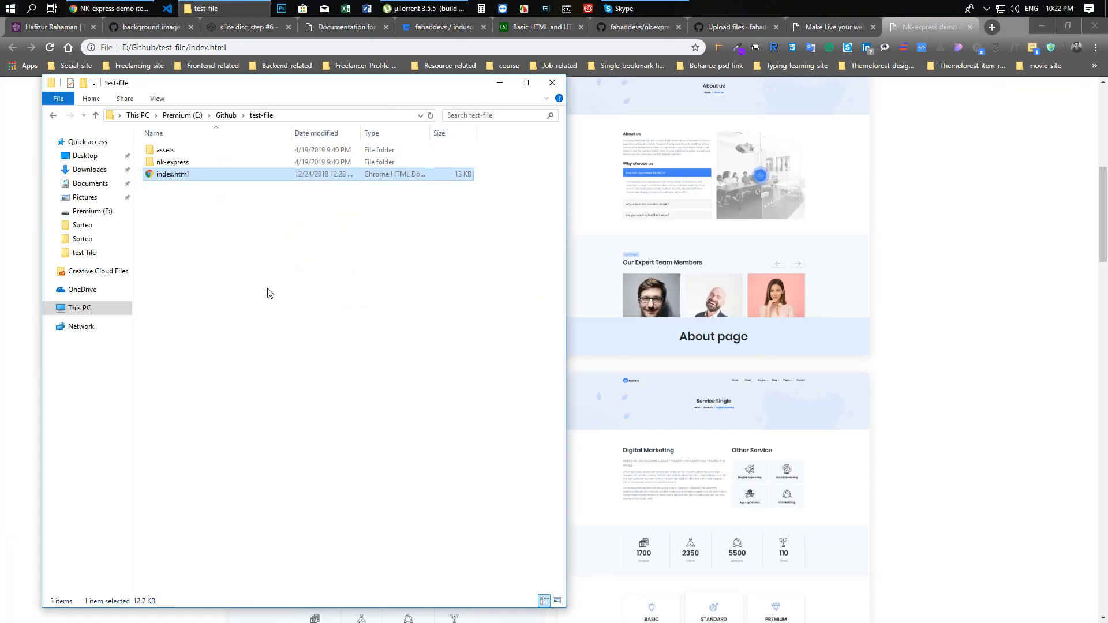
{"action": "left_click", "coordinate": [228, 252]}
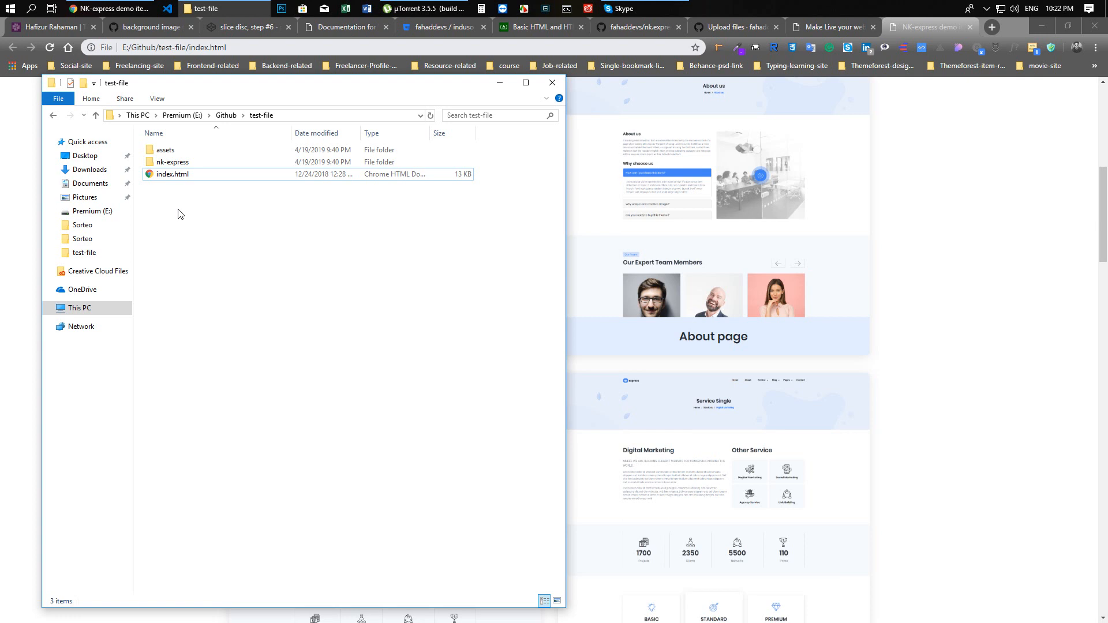
{"action": "double_click", "coordinate": [178, 162]}
{"action": "left_click_drag", "start_coordinate": [185, 346], "coordinate": [184, 146]}
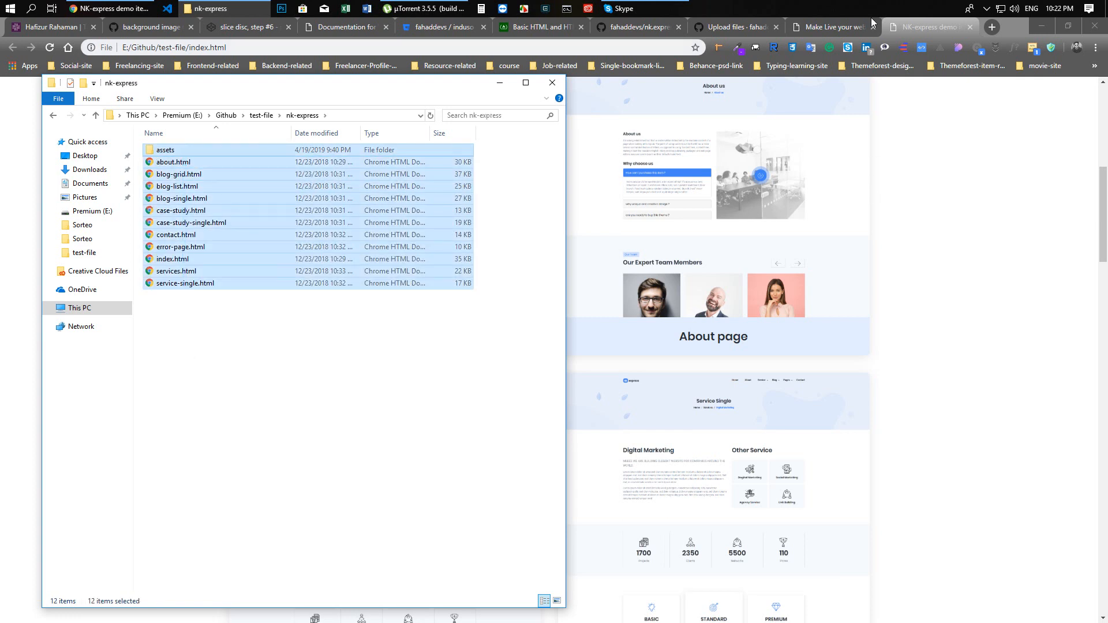
Bring the repository's upload page back up in Chrome and return File Explorer to the test-file folder
{"action": "left_click", "coordinate": [832, 24]}
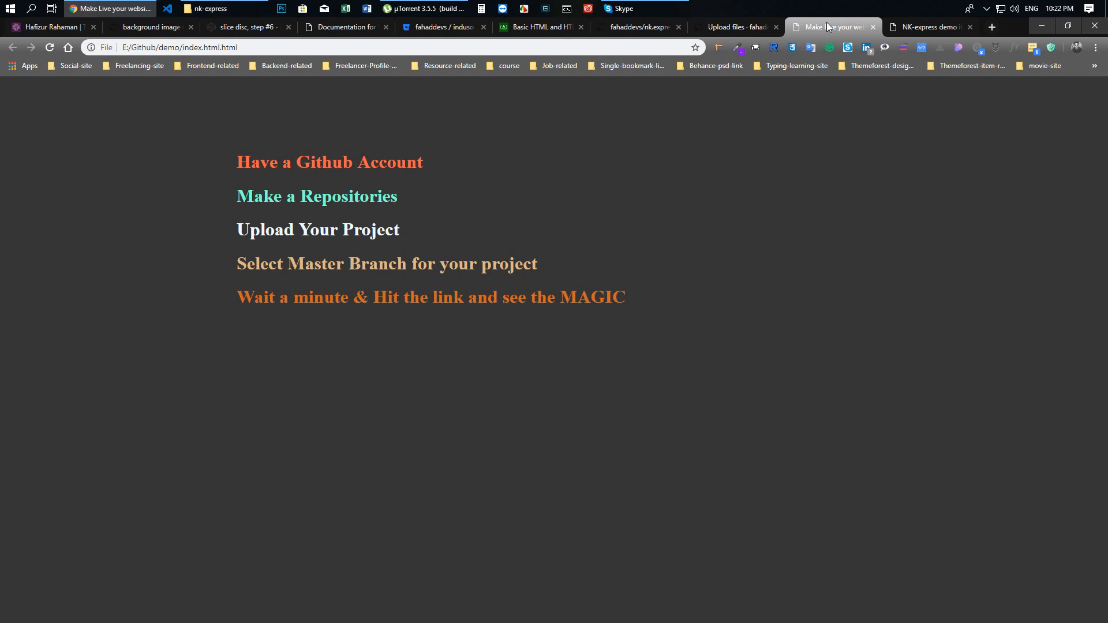
{"action": "left_click", "coordinate": [736, 26]}
{"action": "left_click", "coordinate": [225, 8]}
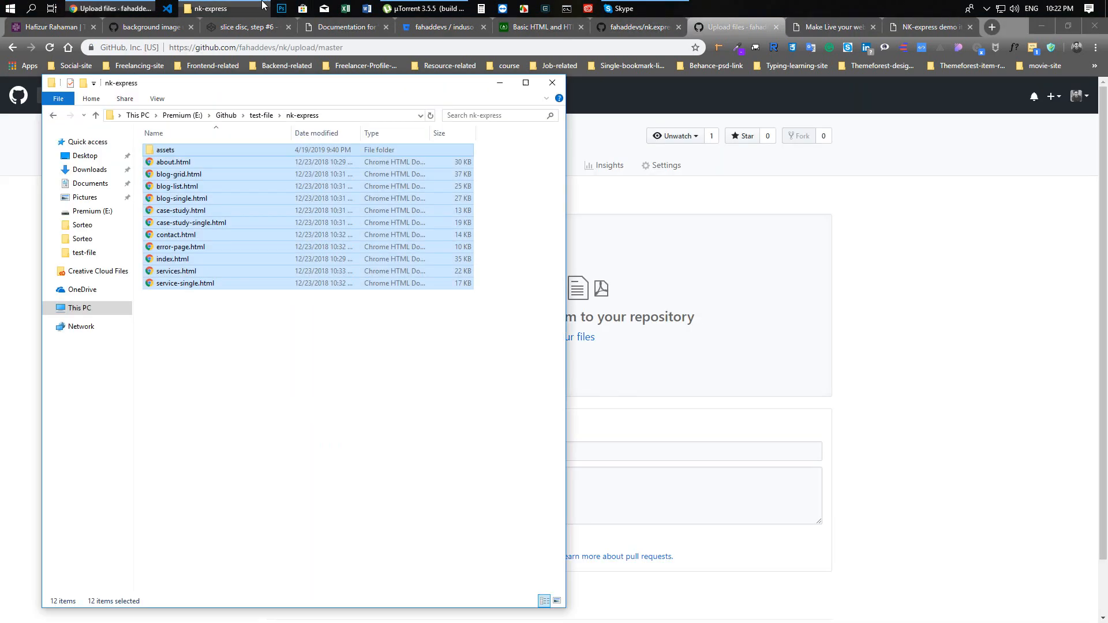
{"action": "left_click", "coordinate": [378, 381]}
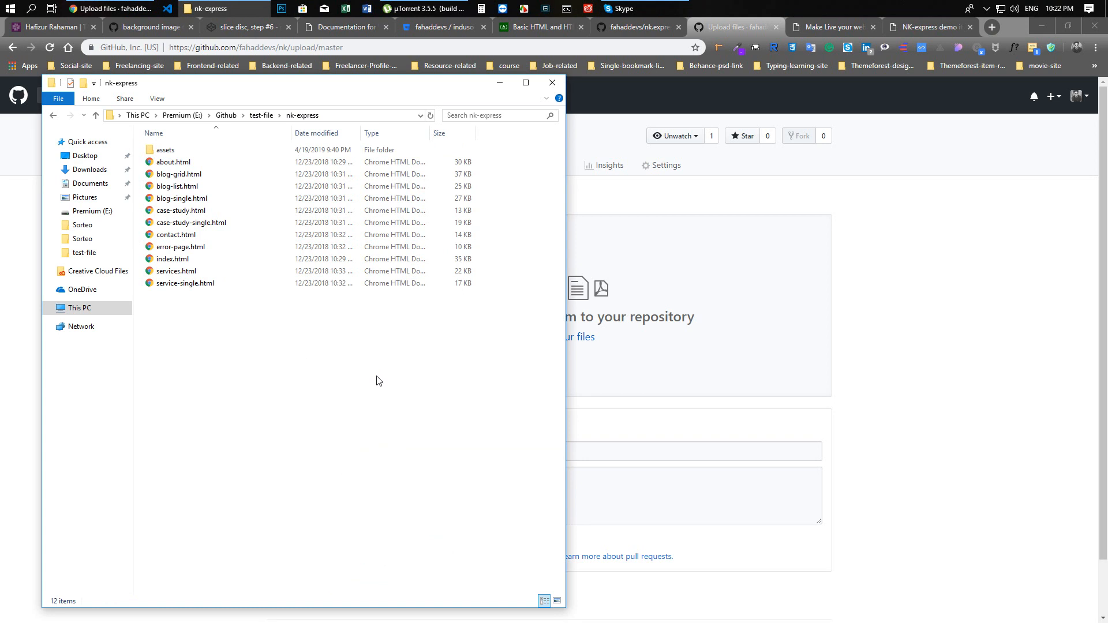
{"action": "left_click", "coordinate": [96, 114]}
{"action": "left_click", "coordinate": [203, 207]}
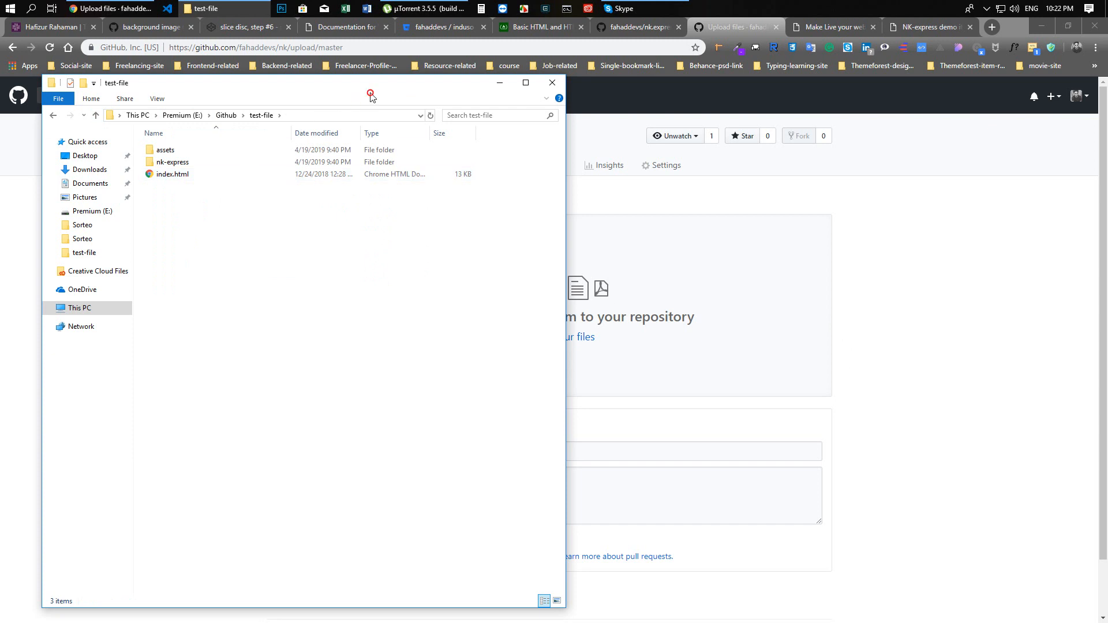
Add index.html from the test-file folder to the nk repository's upload area
{"action": "left_click_drag", "start_coordinate": [361, 92], "coordinate": [334, 104]}
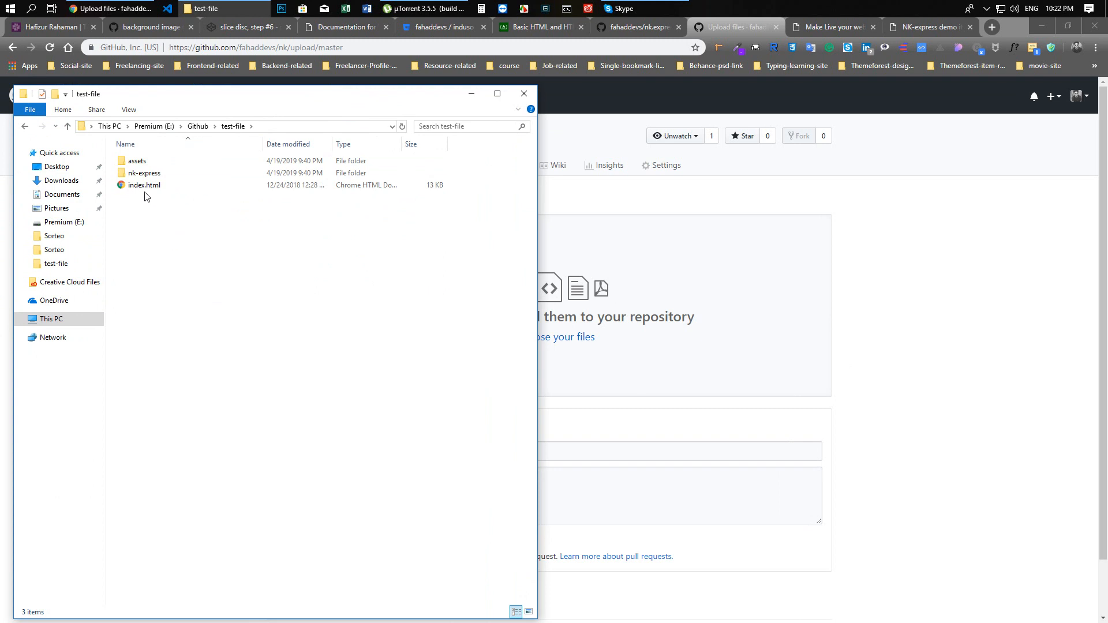
{"action": "left_click_drag", "start_coordinate": [144, 186], "coordinate": [673, 339]}
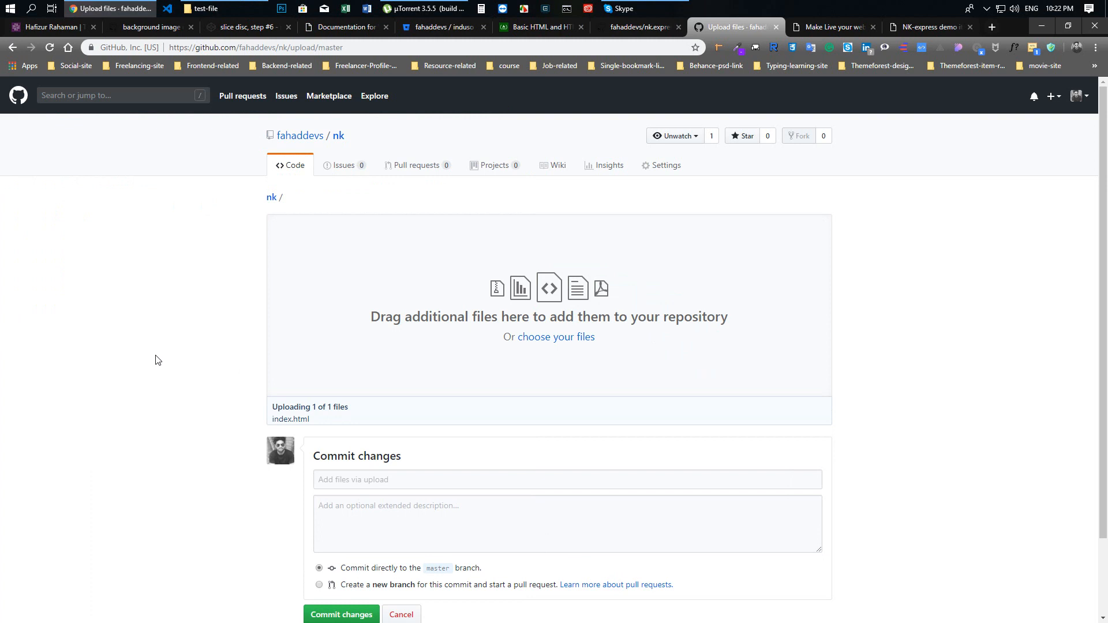
{"action": "scroll", "coordinate": [159, 361], "scroll_direction": "down", "scroll_amount": 2}
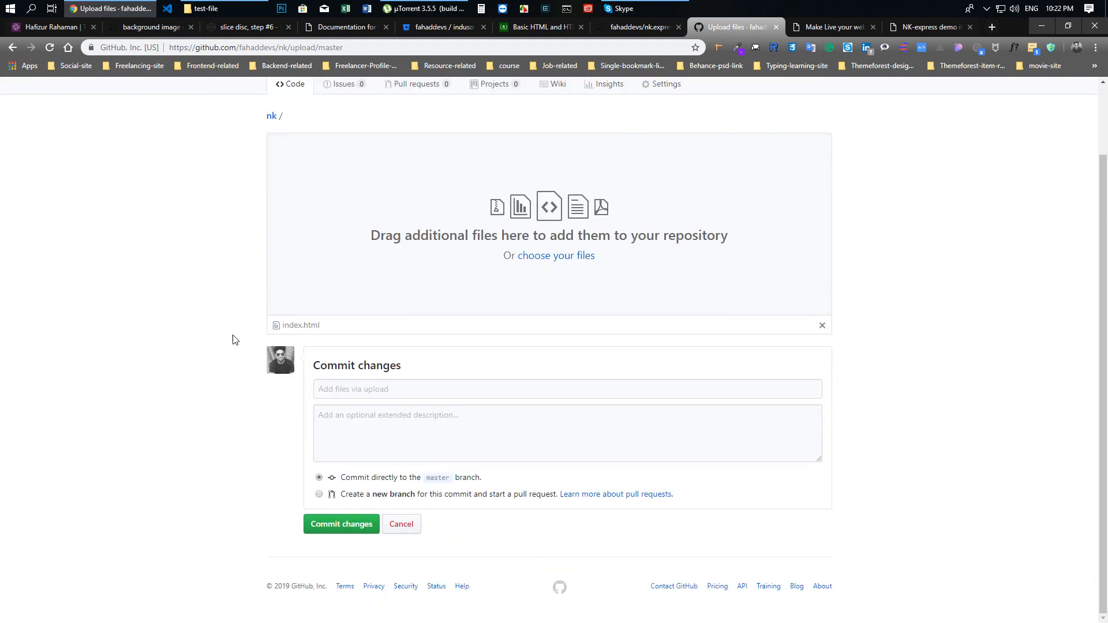
Commit the uploaded index.html directly to the master branch with the message "add index file"
{"action": "left_click", "coordinate": [353, 395]}
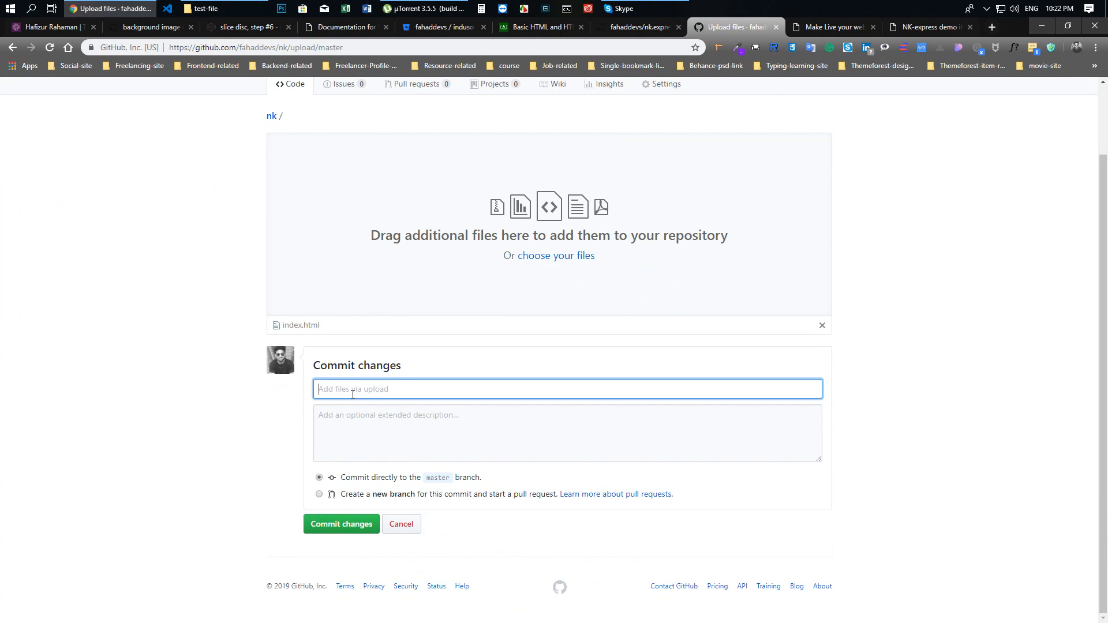
{"action": "type", "text": "uload index file"}
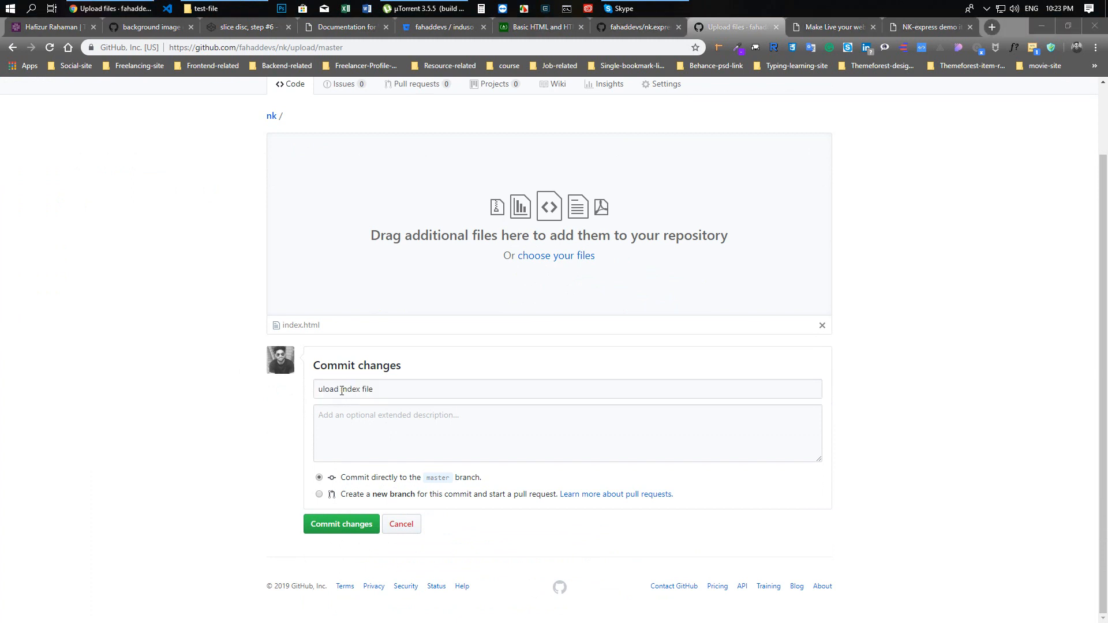
{"action": "double_click", "coordinate": [339, 389]}
{"action": "type", "text": "add"}
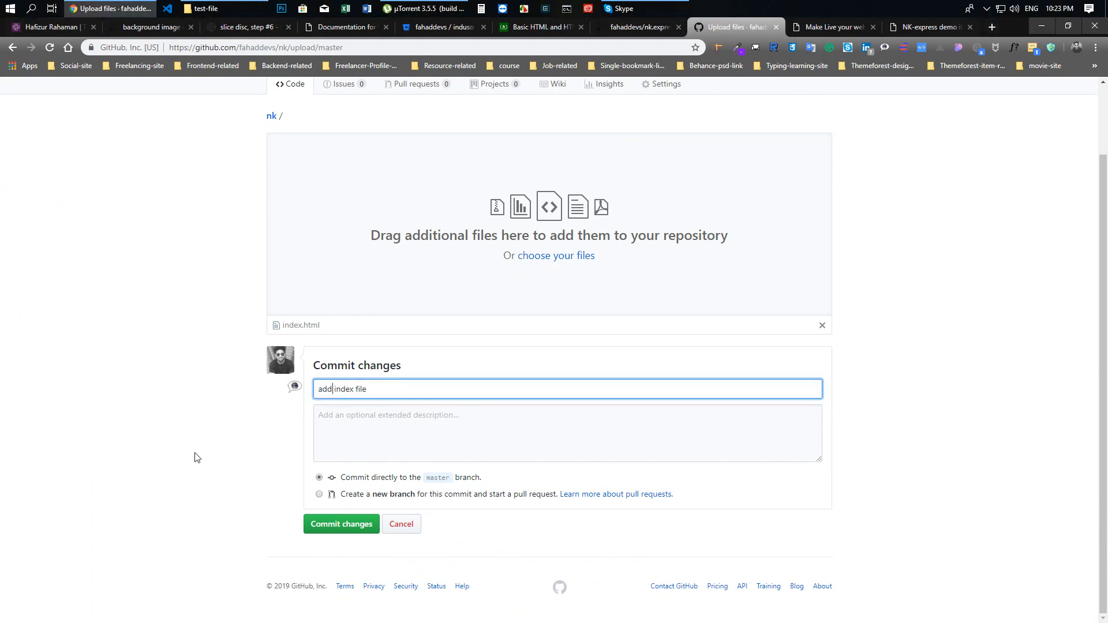
{"action": "left_click", "coordinate": [356, 524]}
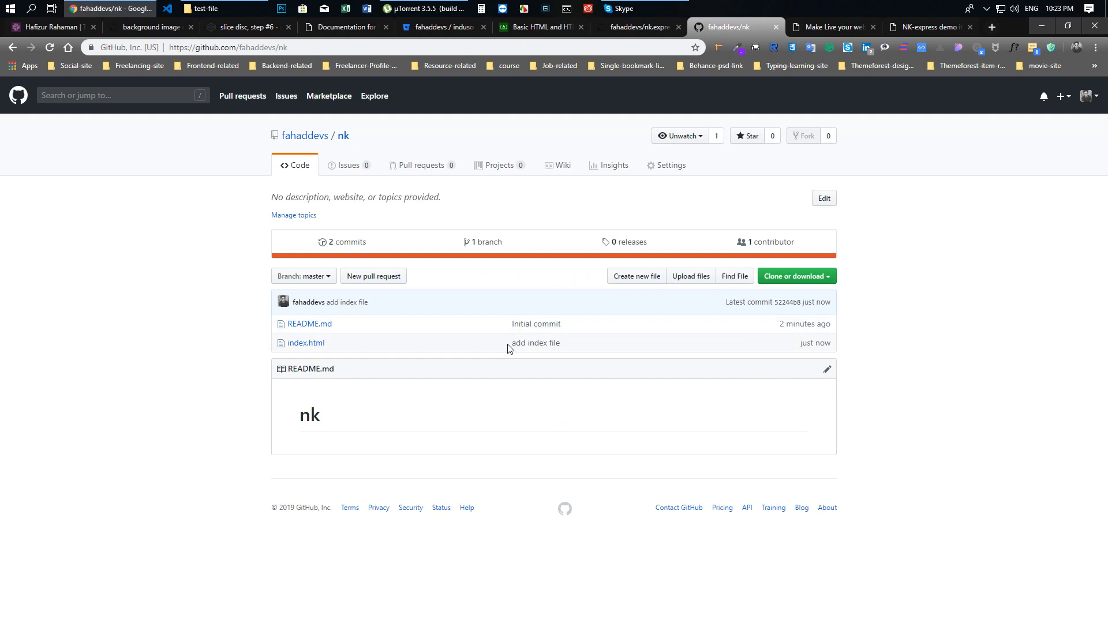
{"action": "left_click_drag", "start_coordinate": [508, 344], "coordinate": [588, 350]}
{"action": "left_click", "coordinate": [129, 380]}
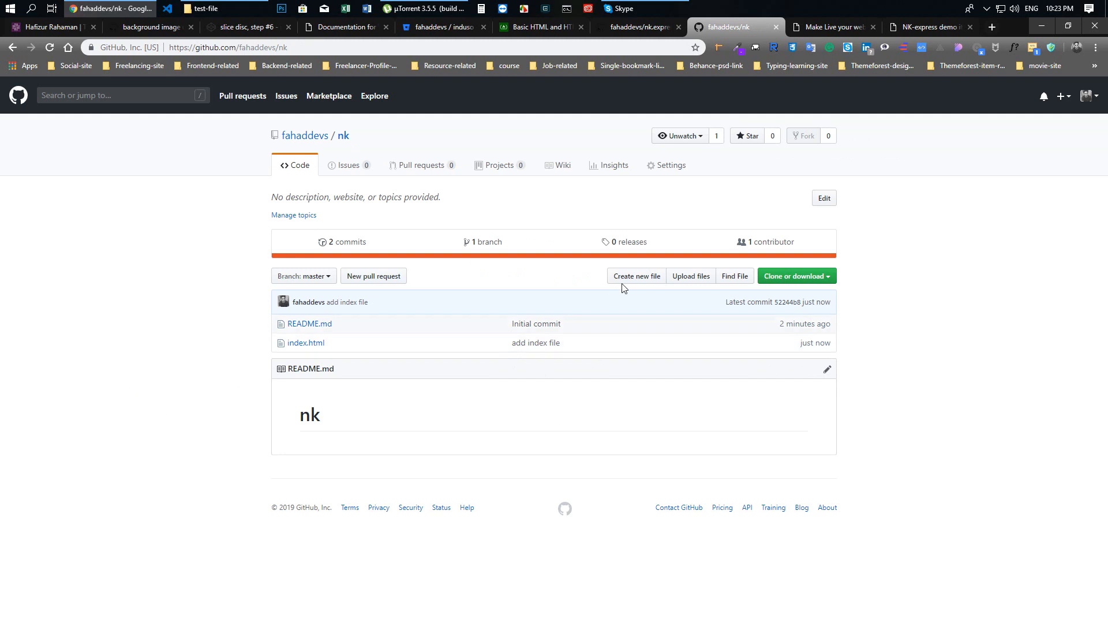
Start a new upload in the nk repository and add the assets folder from test-file to it
{"action": "left_click", "coordinate": [671, 283]}
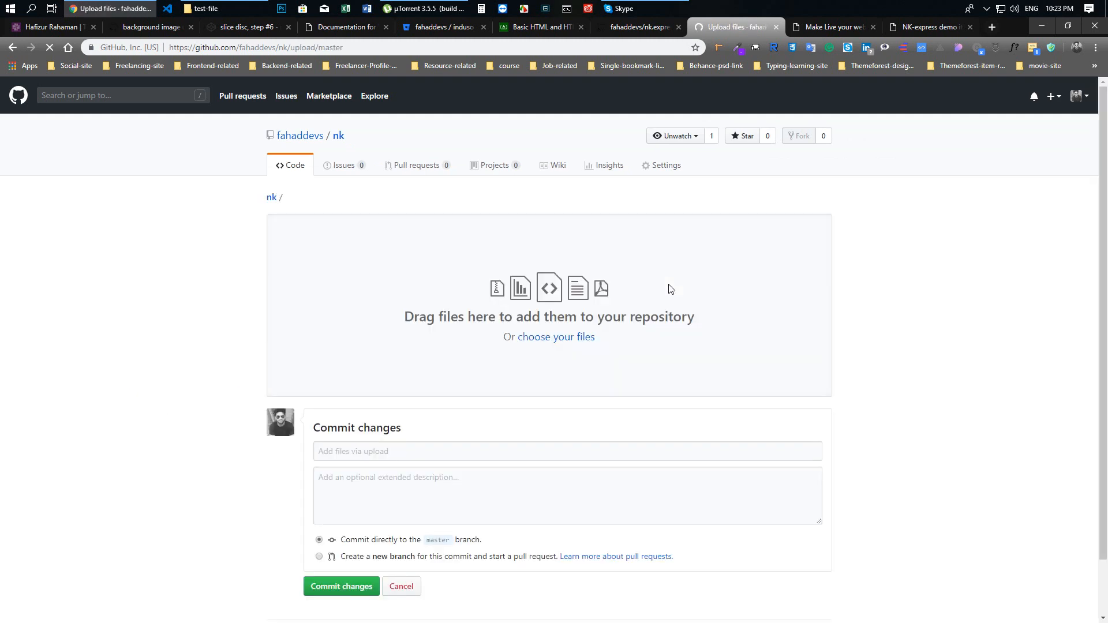
{"action": "left_click", "coordinate": [202, 8]}
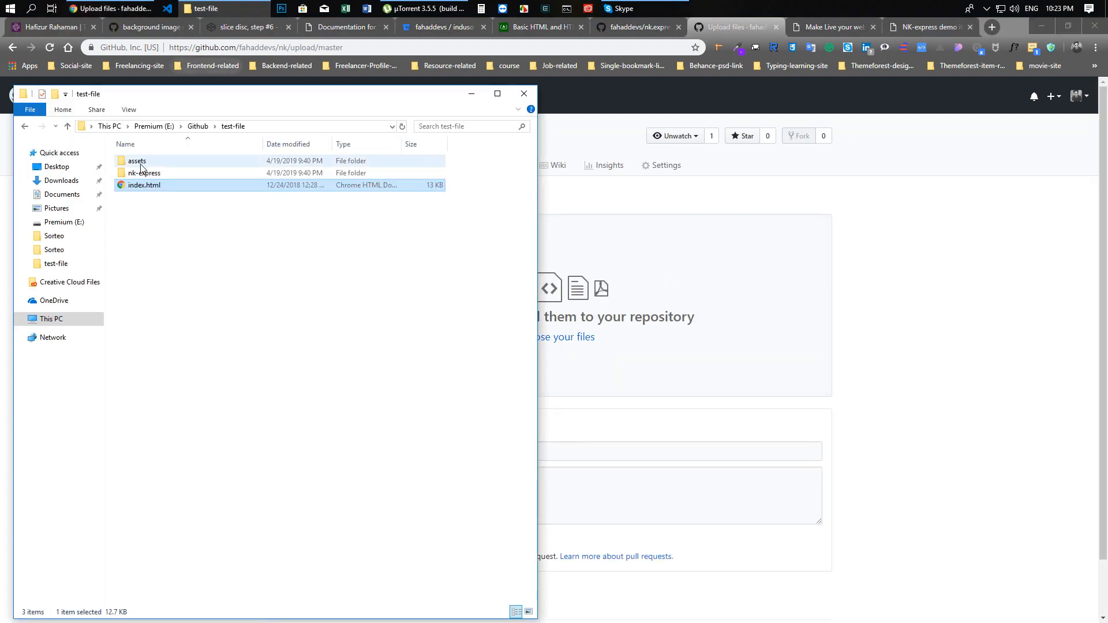
{"action": "left_click_drag", "start_coordinate": [139, 163], "coordinate": [617, 333]}
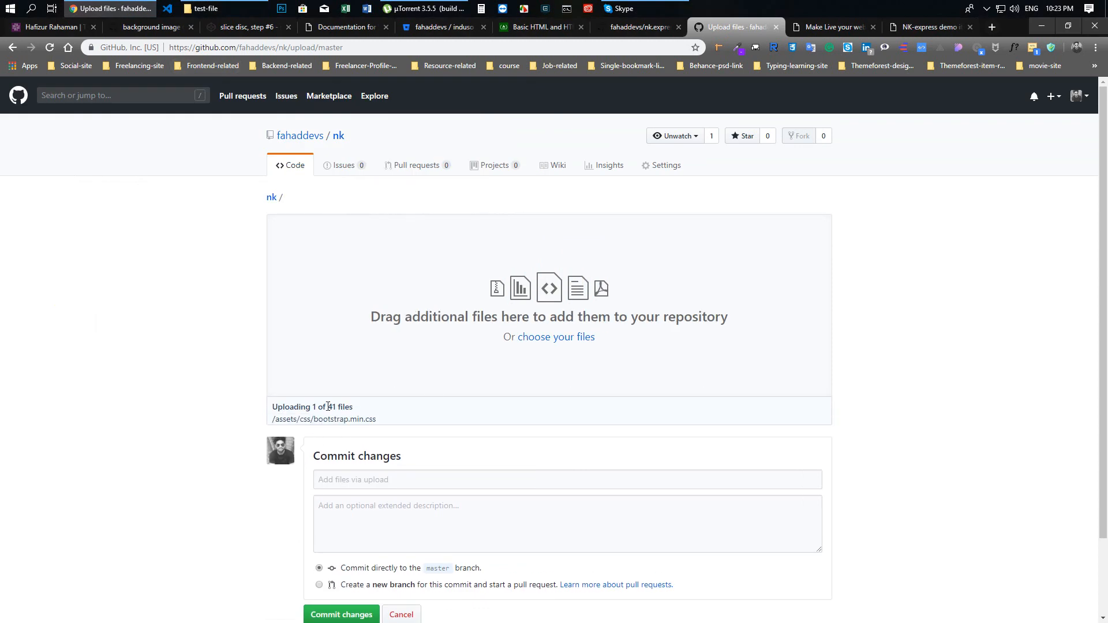
{"action": "left_click_drag", "start_coordinate": [328, 406], "coordinate": [363, 409]}
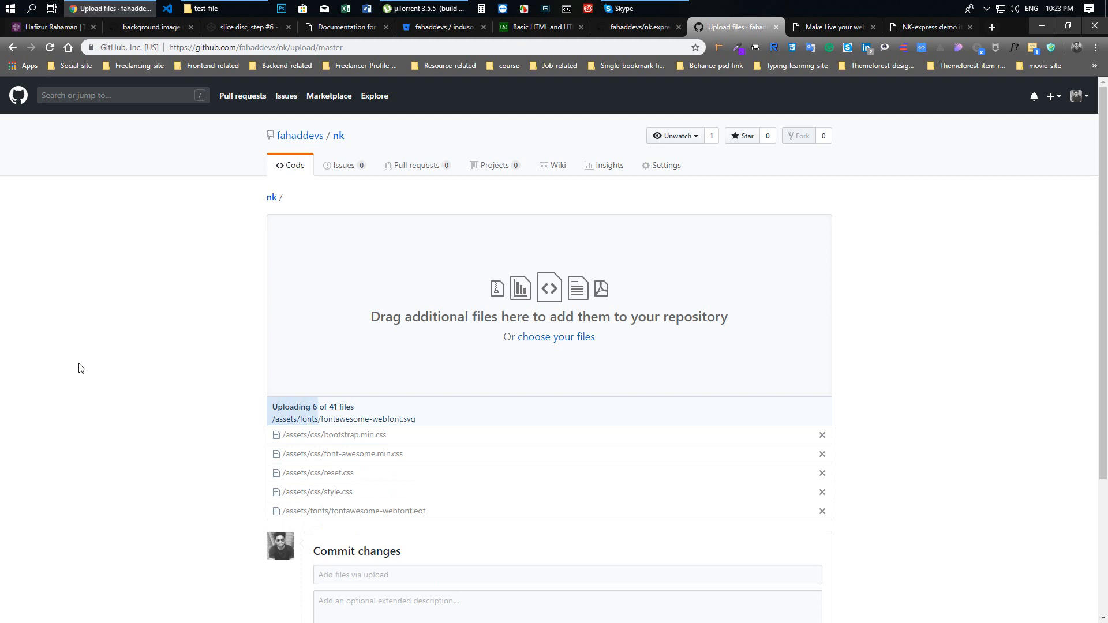
Commit the uploaded assets files to the master branch with the message "add assets folder"
{"action": "scroll", "coordinate": [144, 380], "scroll_direction": "down", "scroll_amount": 4}
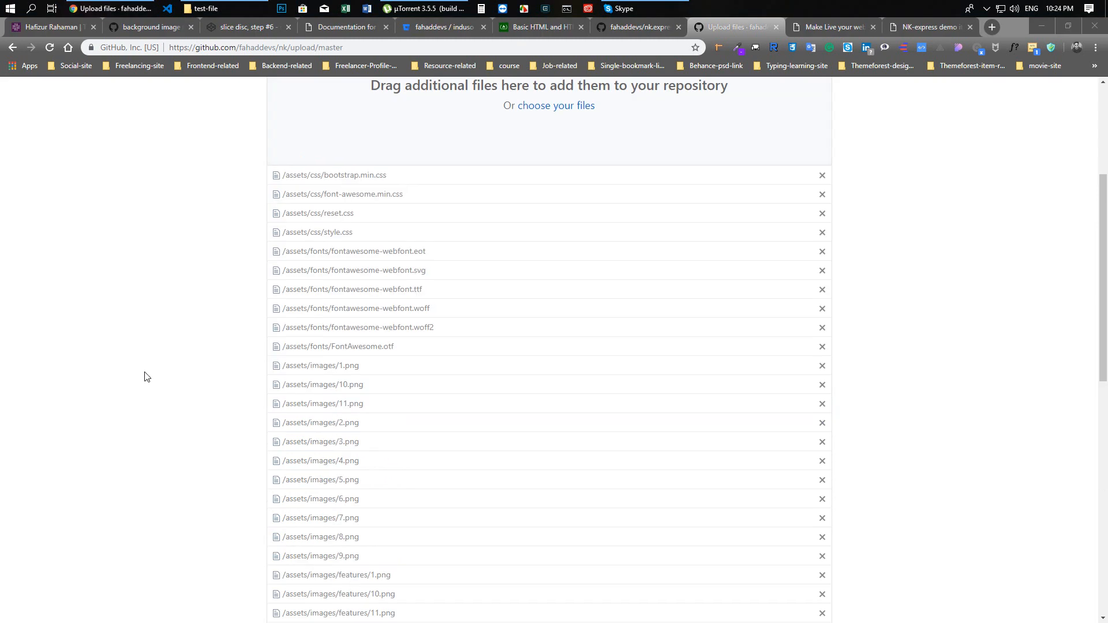
{"action": "scroll", "coordinate": [143, 376], "scroll_direction": "down", "scroll_amount": 10}
{"action": "left_click", "coordinate": [381, 421]}
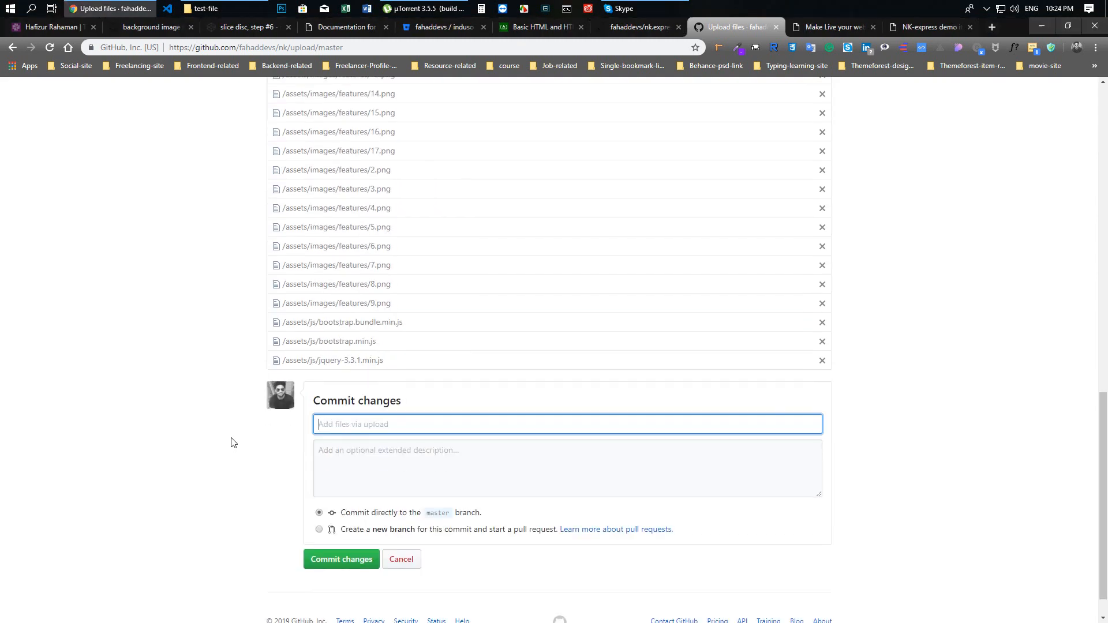
{"action": "type", "text": "add assets folder"}
{"action": "left_click", "coordinate": [338, 560]}
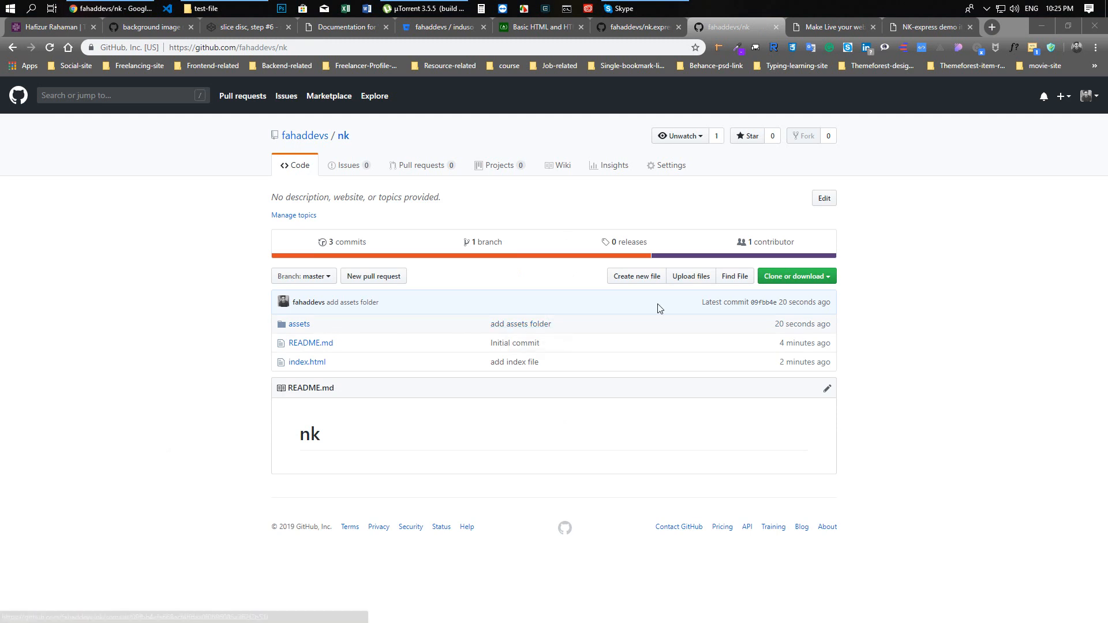
Start another upload in the nk repository and add the nk-express folder from test-file to it
{"action": "left_click", "coordinate": [687, 278]}
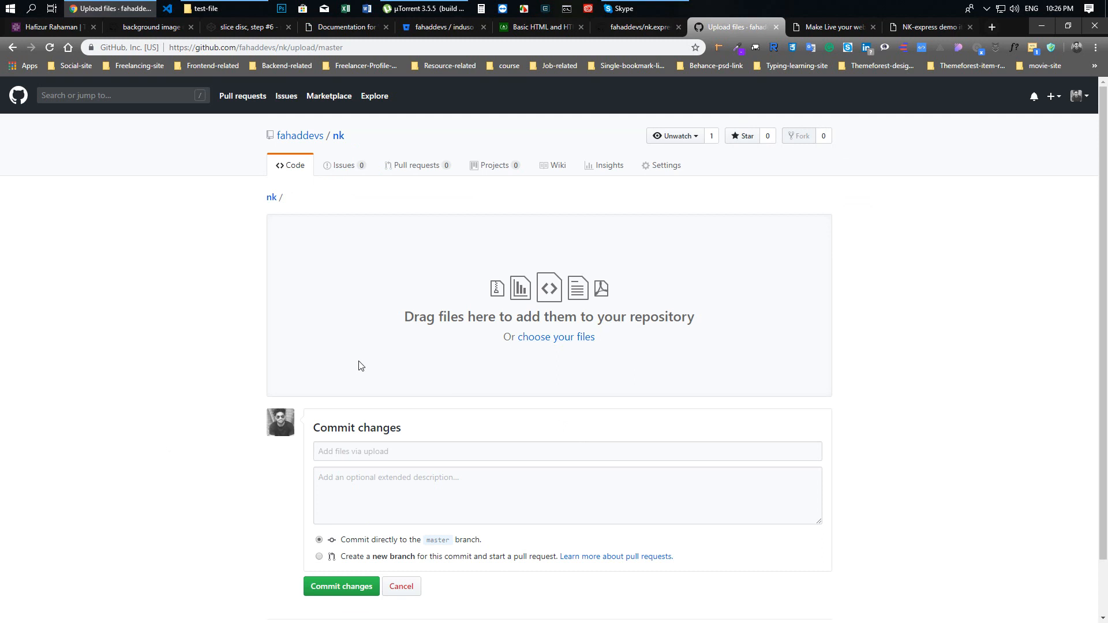
{"action": "left_click", "coordinate": [206, 8]}
{"action": "left_click", "coordinate": [142, 174]}
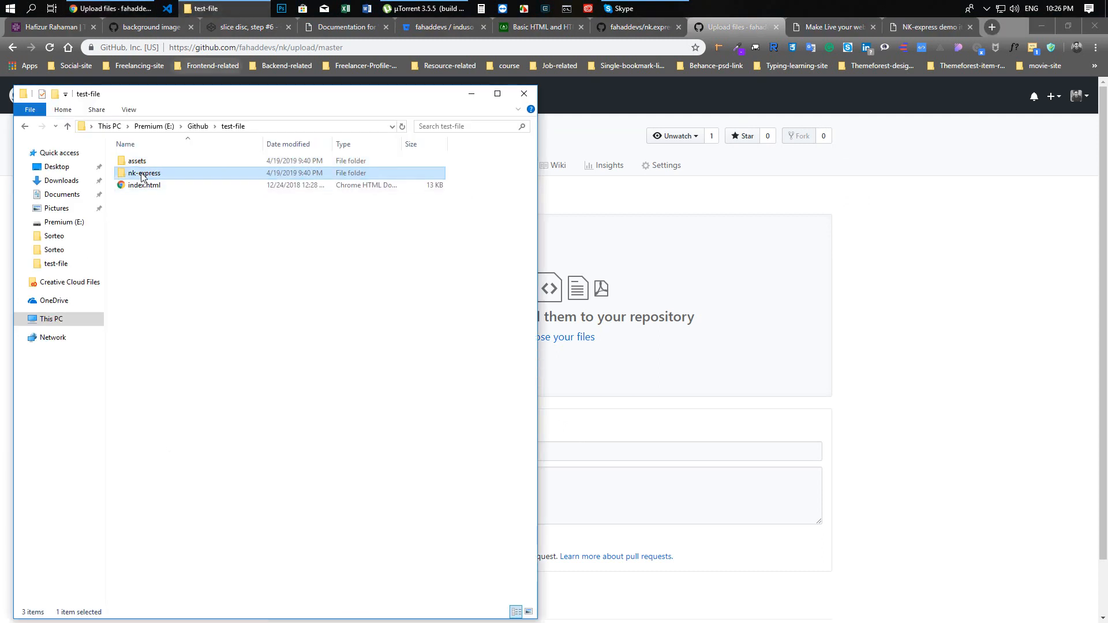
{"action": "left_click_drag", "start_coordinate": [142, 175], "coordinate": [636, 324]}
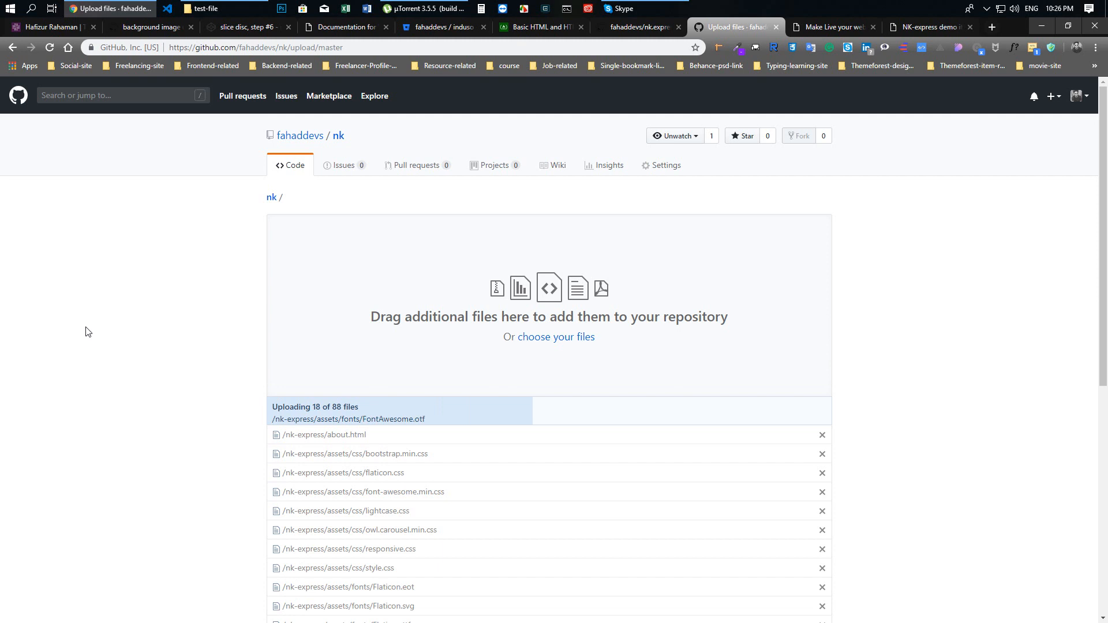
Commit the uploaded nk-express files to the master branch with the message "main file add"
{"action": "scroll", "coordinate": [123, 390], "scroll_direction": "down", "scroll_amount": 15}
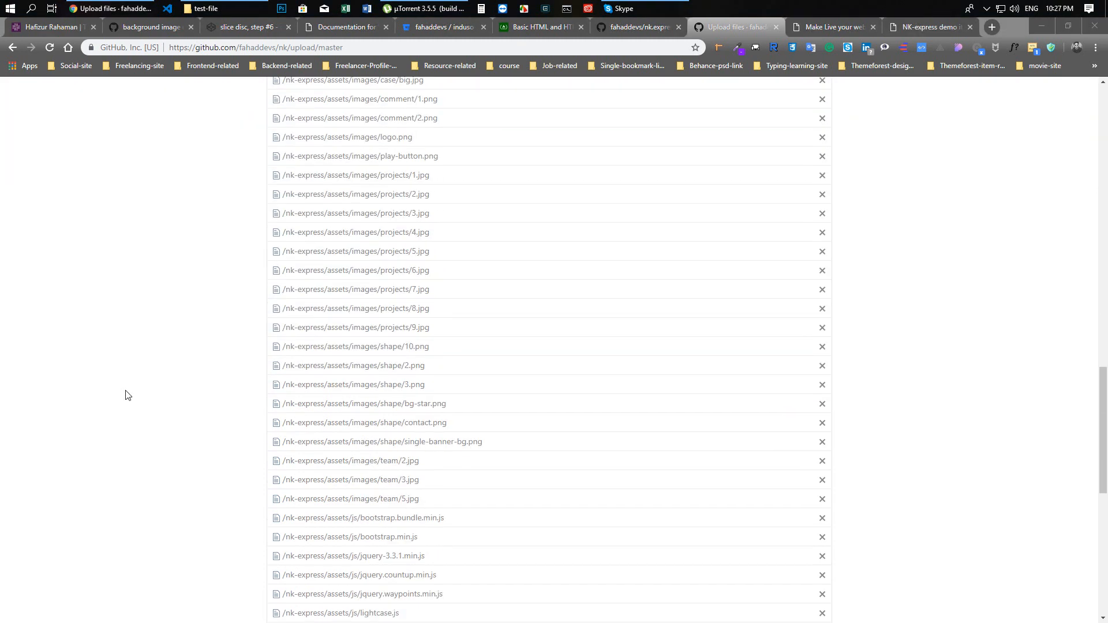
{"action": "scroll", "coordinate": [127, 395], "scroll_direction": "down", "scroll_amount": 8}
{"action": "left_click", "coordinate": [368, 451]}
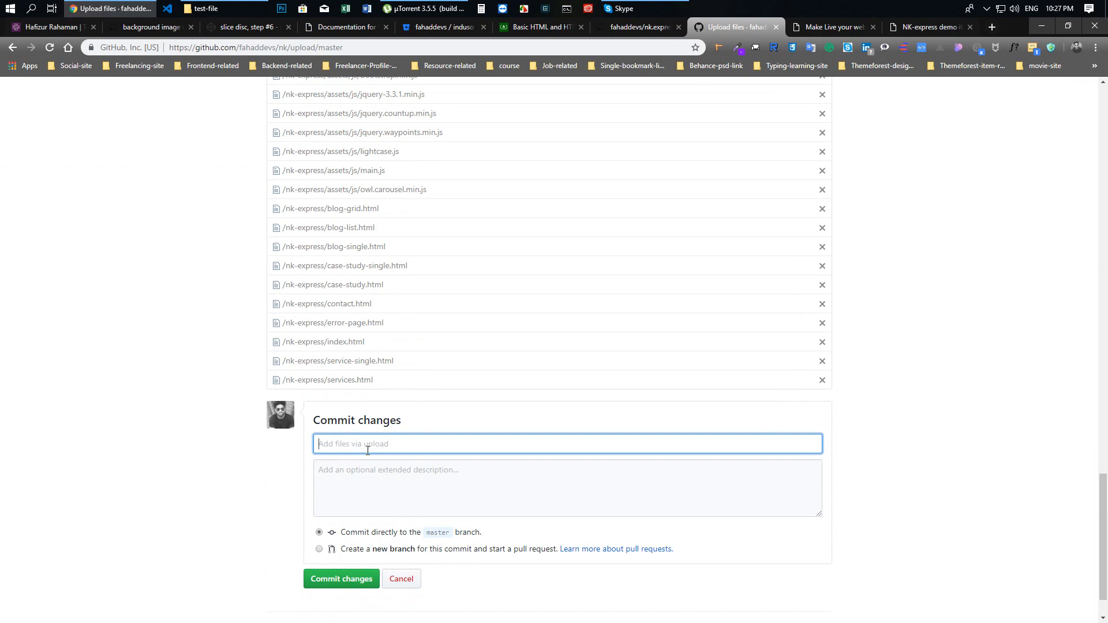
{"action": "type", "text": "main file add"}
{"action": "left_click", "coordinate": [340, 586]}
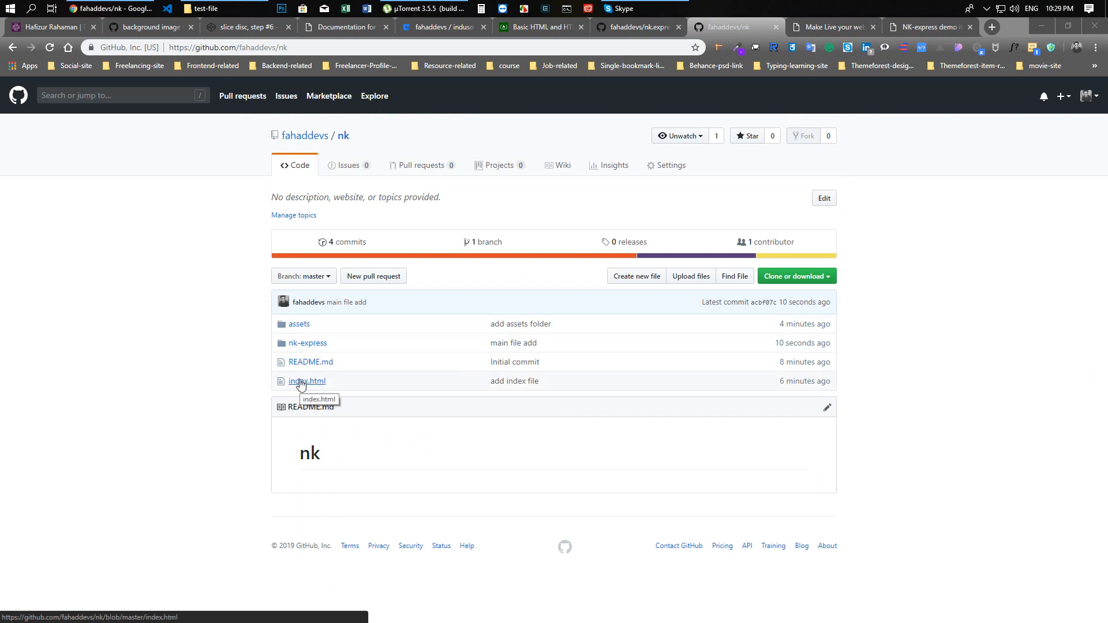
{"action": "left_click", "coordinate": [193, 396]}
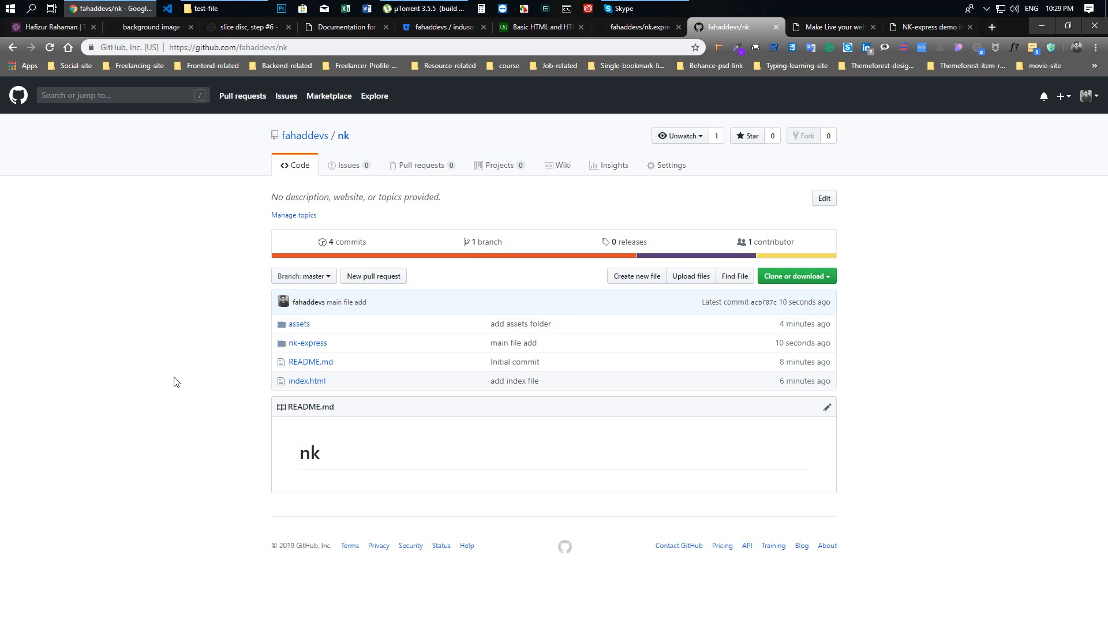
Enable GitHub Pages in the nk repository's settings with the master branch as its source
{"action": "left_click", "coordinate": [676, 167]}
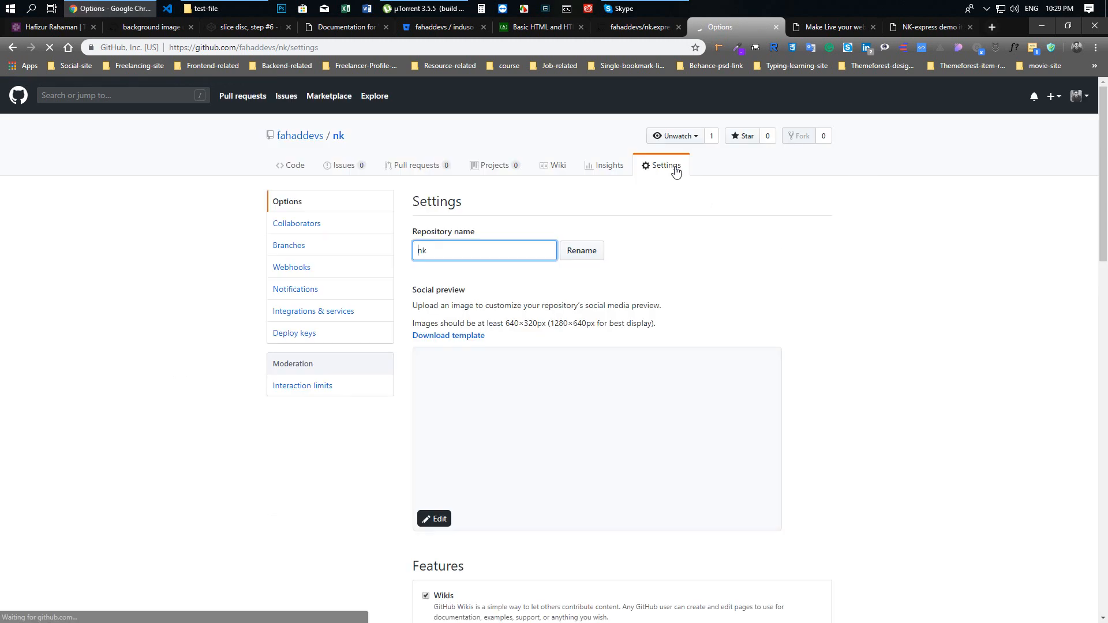
{"action": "scroll", "coordinate": [525, 298], "scroll_direction": "down", "scroll_amount": 10}
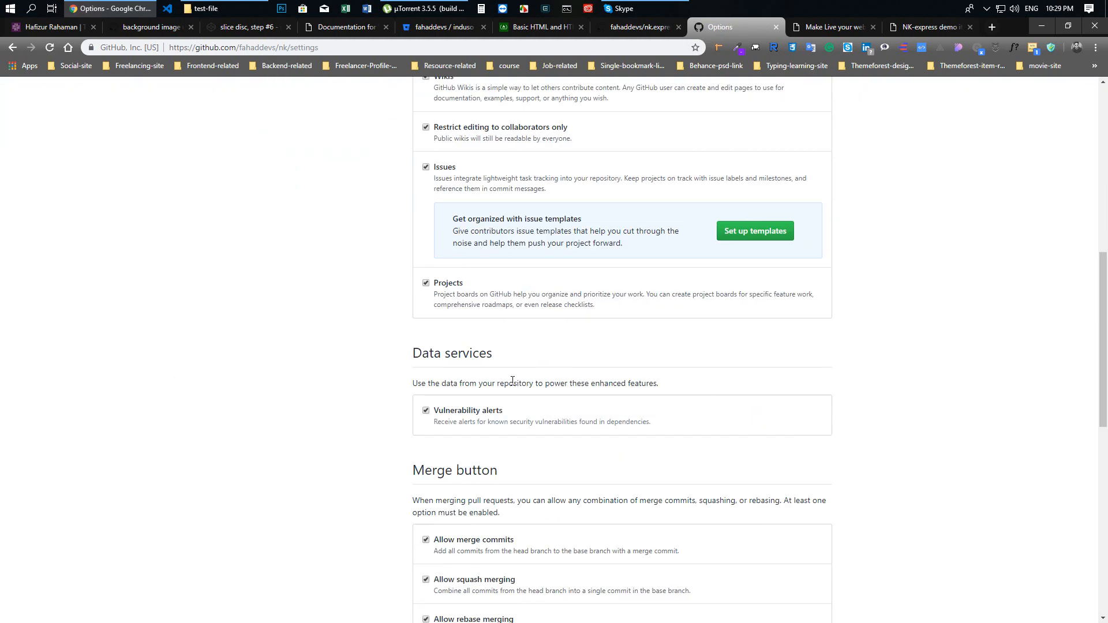
{"action": "scroll", "coordinate": [402, 311], "scroll_direction": "down", "scroll_amount": 5}
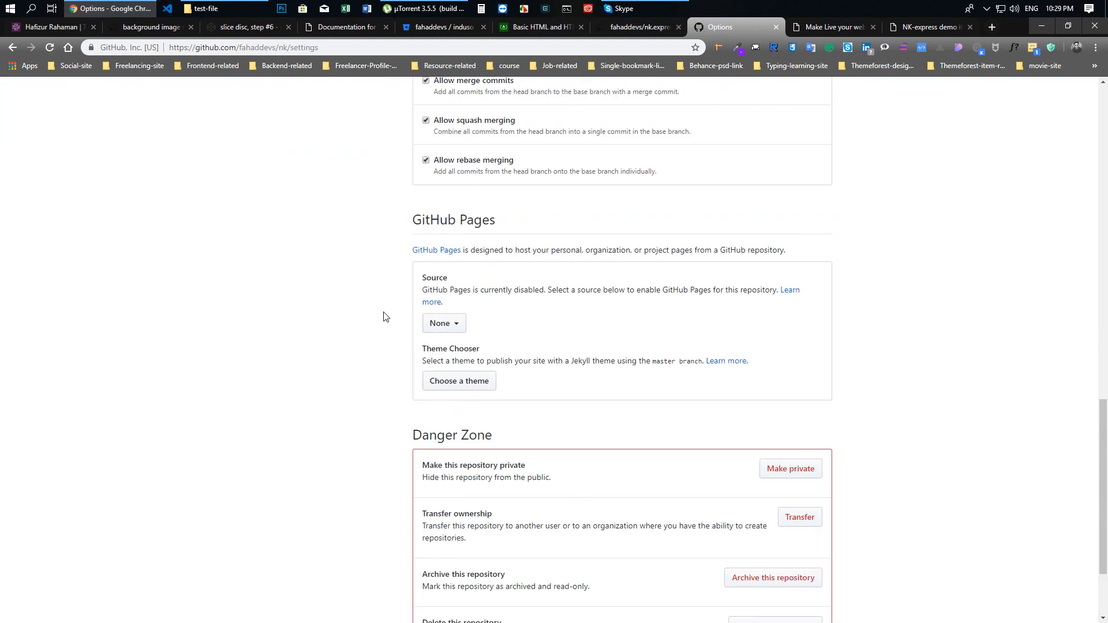
{"action": "triple_click", "coordinate": [558, 220]}
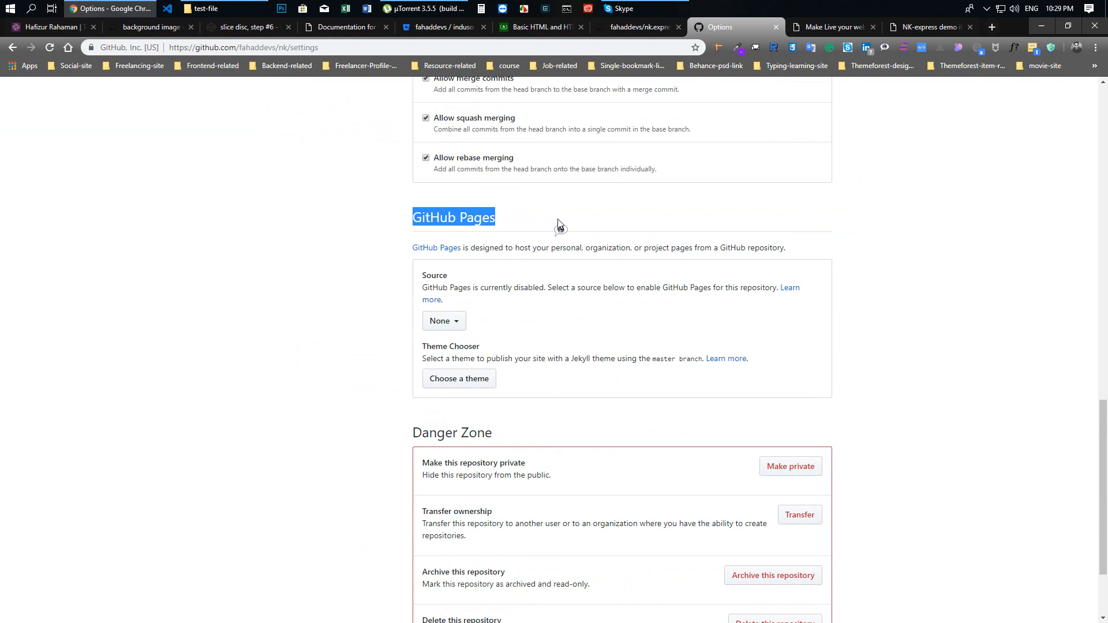
{"action": "left_click", "coordinate": [323, 339]}
{"action": "left_click", "coordinate": [450, 322]}
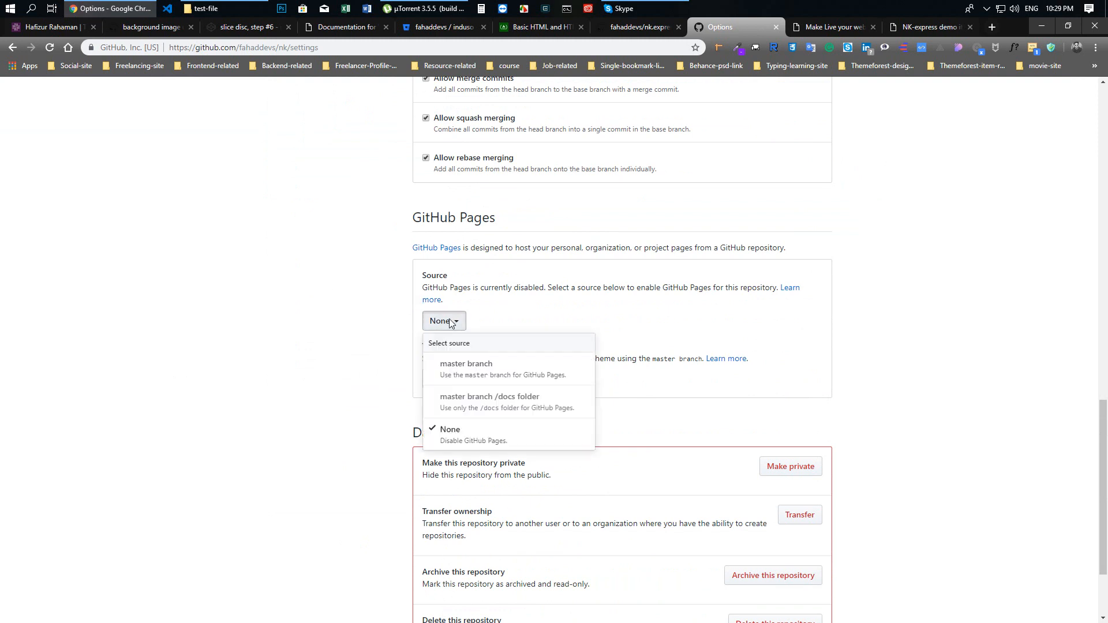
{"action": "left_click", "coordinate": [494, 373]}
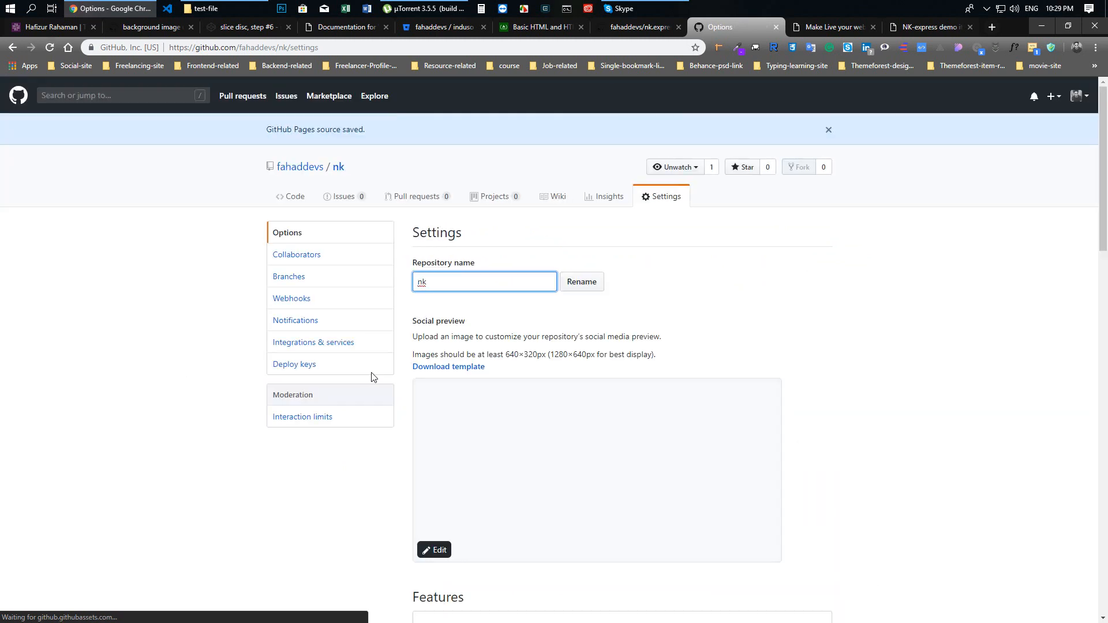
Check the site's publishing status in the GitHub Pages settings, reloading the page to refresh it
{"action": "scroll", "coordinate": [290, 386], "scroll_direction": "down", "scroll_amount": 4}
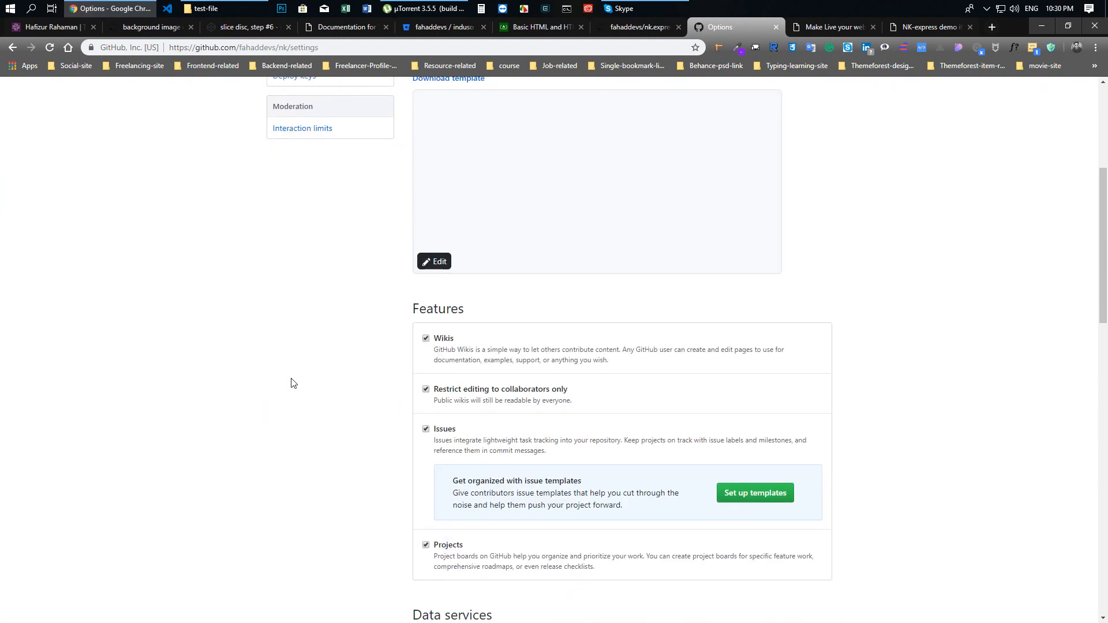
{"action": "scroll", "coordinate": [291, 383], "scroll_direction": "down", "scroll_amount": 10}
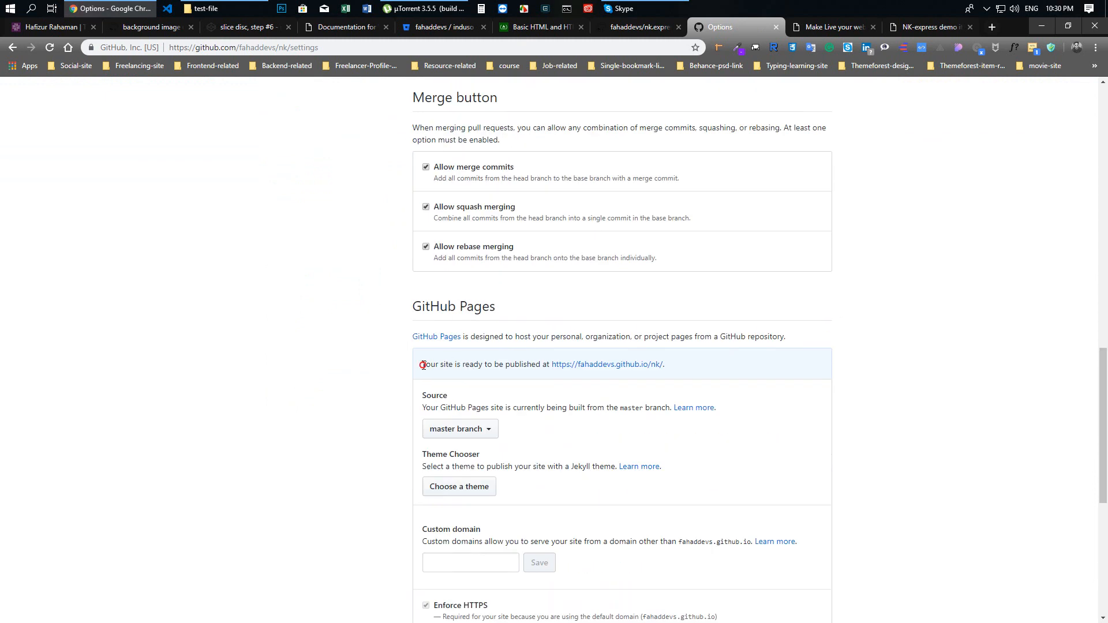
{"action": "left_click_drag", "start_coordinate": [423, 365], "coordinate": [547, 367]}
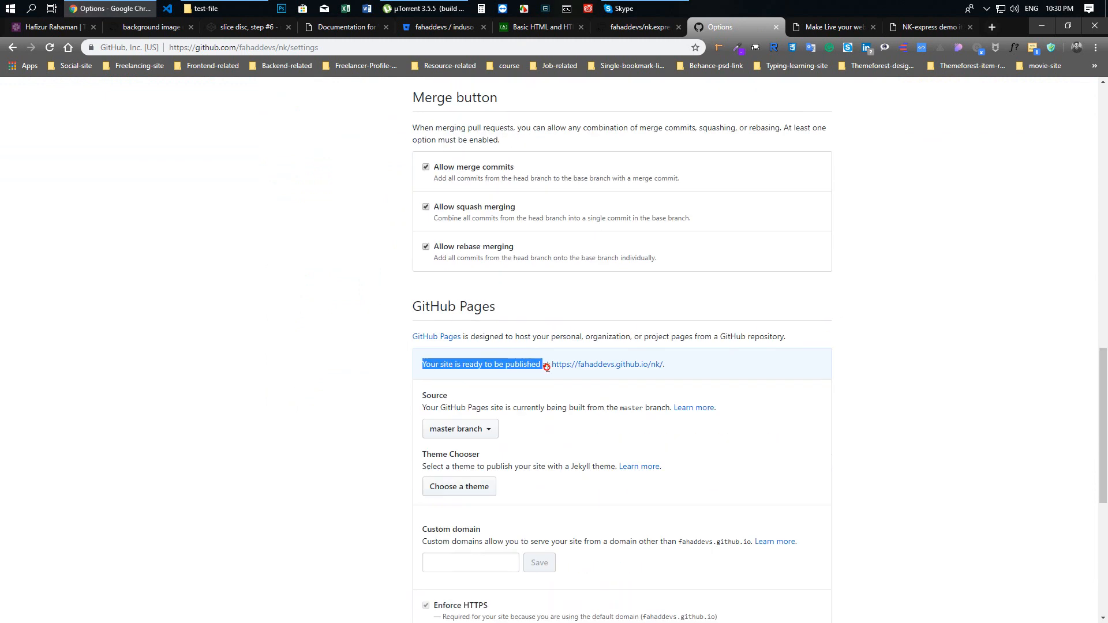
{"action": "left_click", "coordinate": [696, 368]}
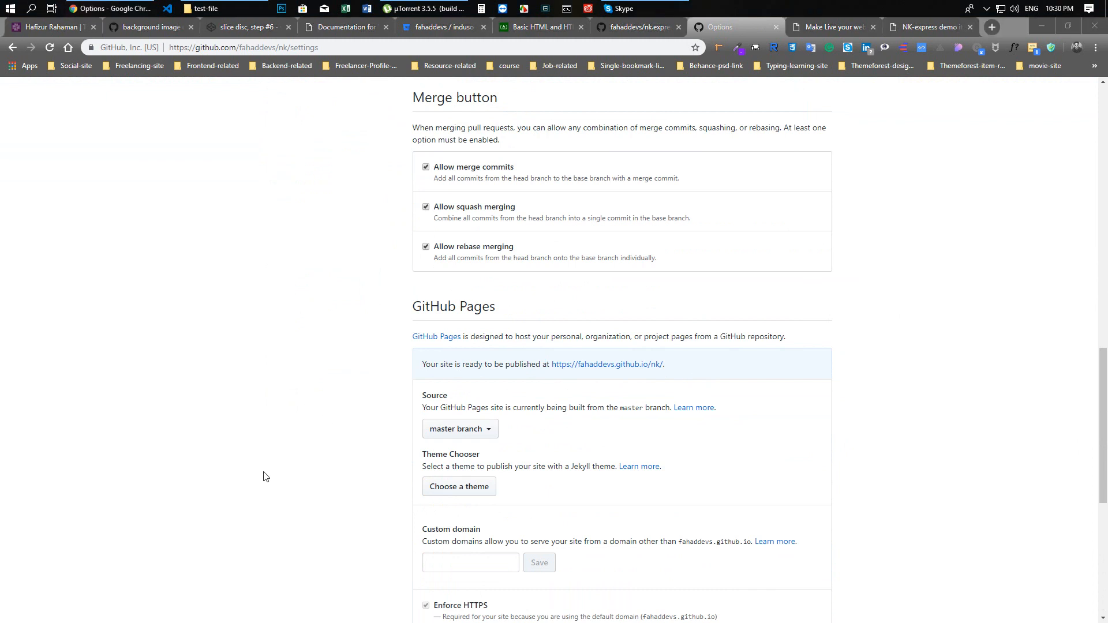
{"action": "left_click", "coordinate": [255, 427]}
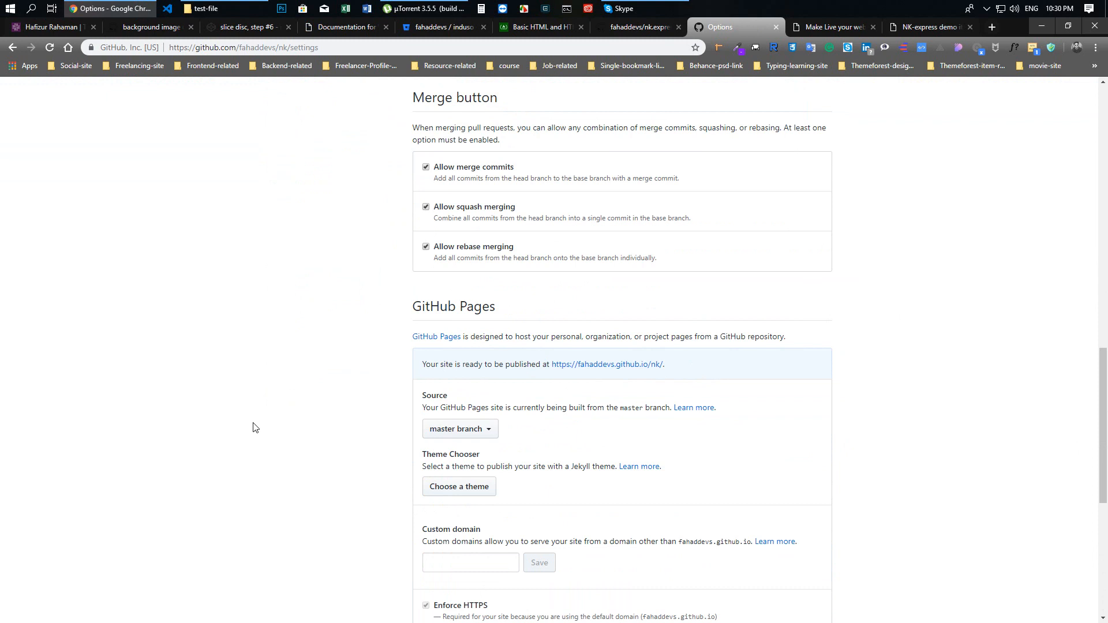
{"action": "key", "text": "F5"}
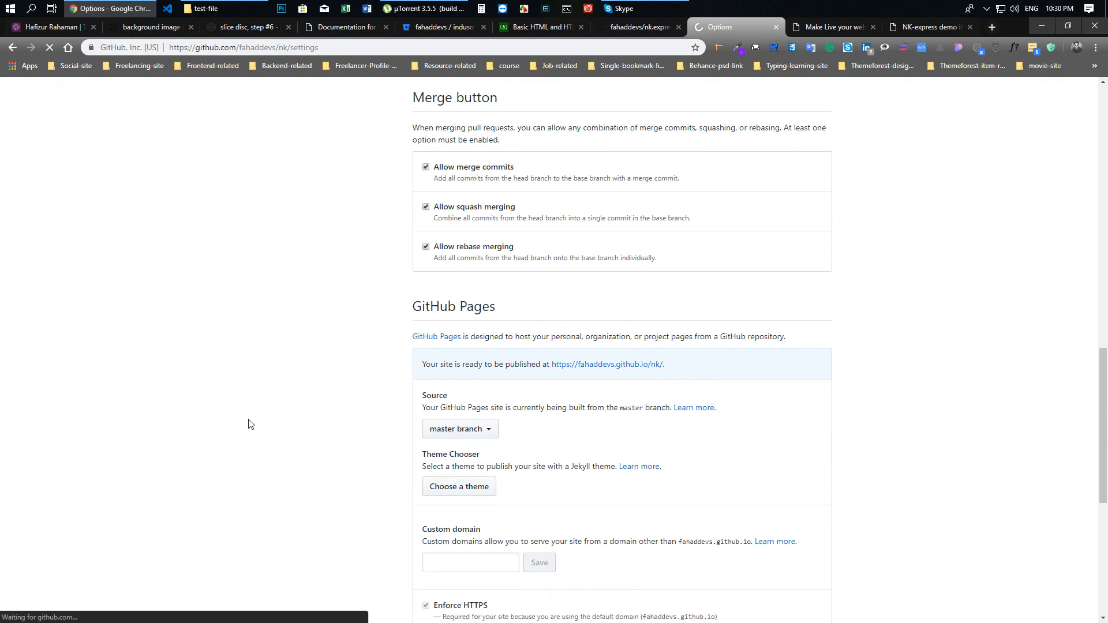
{"action": "scroll", "coordinate": [186, 358], "scroll_direction": "down", "scroll_amount": 10}
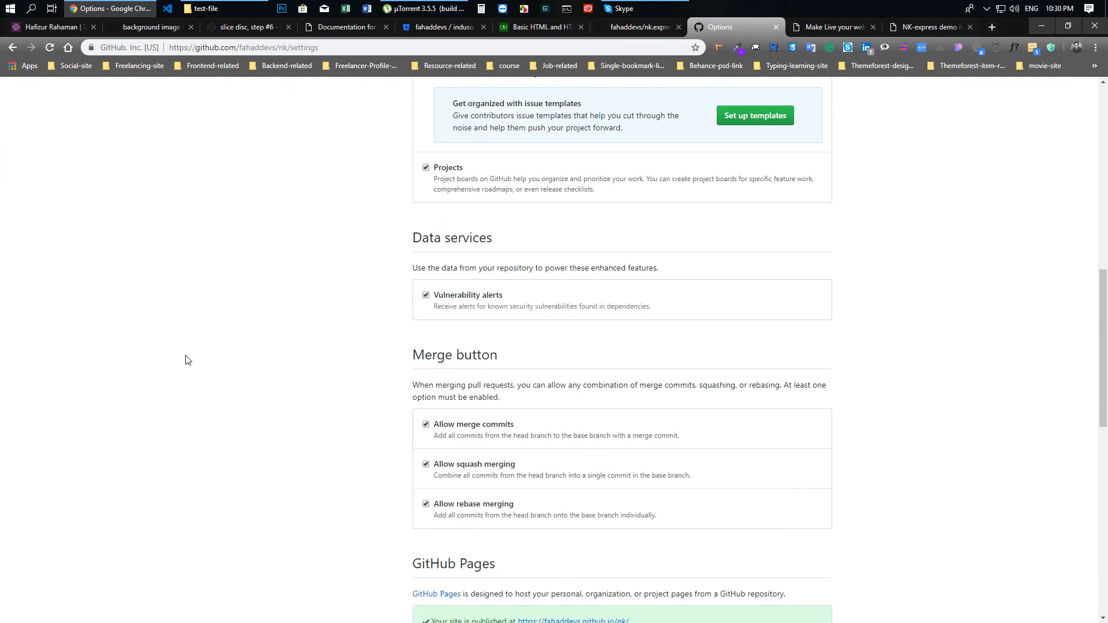
{"action": "scroll", "coordinate": [185, 359], "scroll_direction": "down", "scroll_amount": 5}
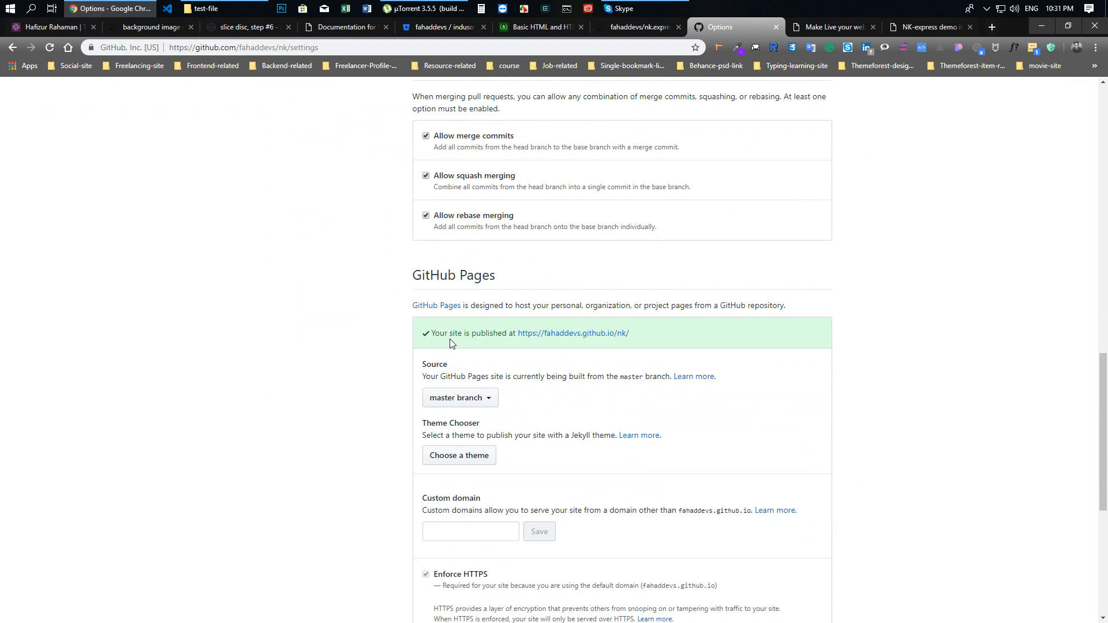
Open the published site from its GitHub Pages link and highlight the github.io/nk/ part of its address
{"action": "left_click", "coordinate": [573, 335]}
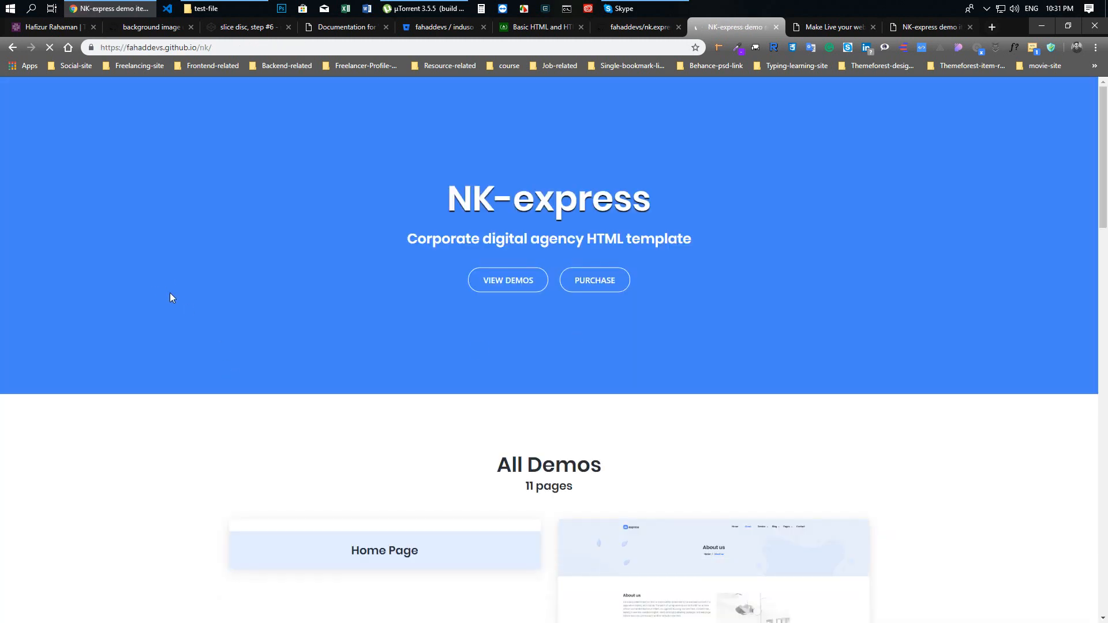
{"action": "left_click", "coordinate": [188, 49]}
{"action": "left_click_drag", "start_coordinate": [187, 50], "coordinate": [229, 50]}
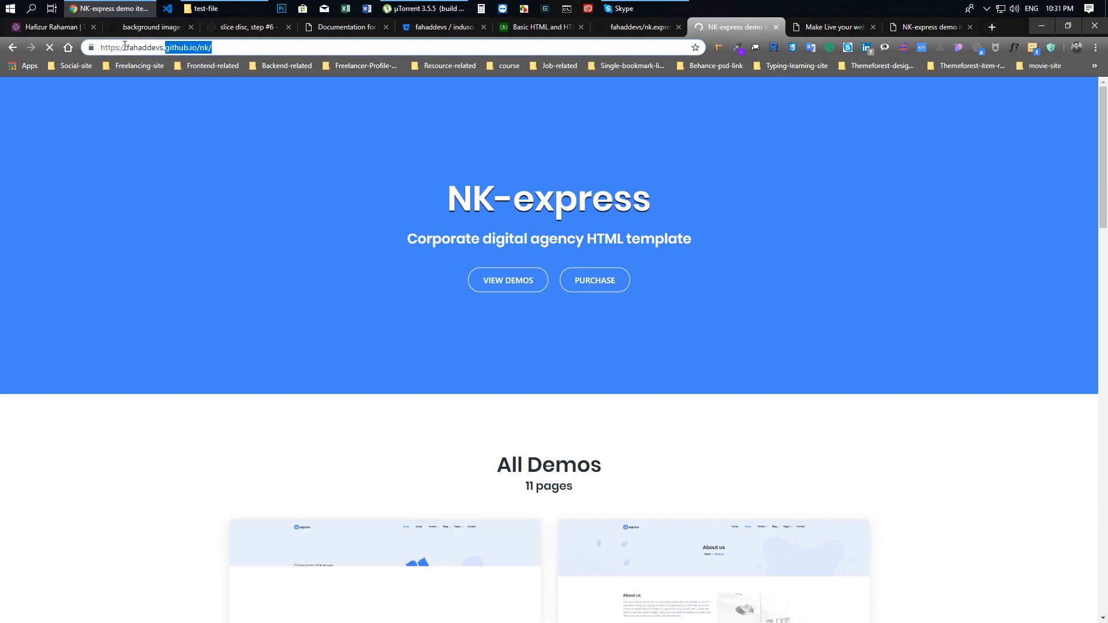
Highlight the account name in the site's address, and open the Home Page demo to inspect its nk/nk-express/index.html path
{"action": "left_click_drag", "start_coordinate": [127, 47], "coordinate": [159, 47]}
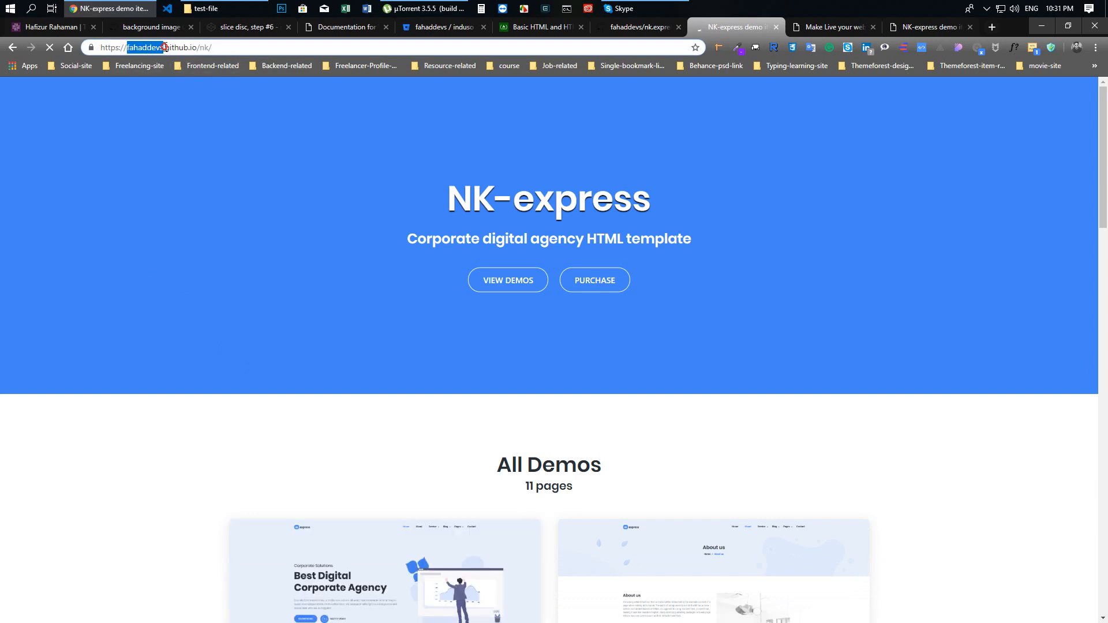
{"action": "left_click", "coordinate": [197, 161]}
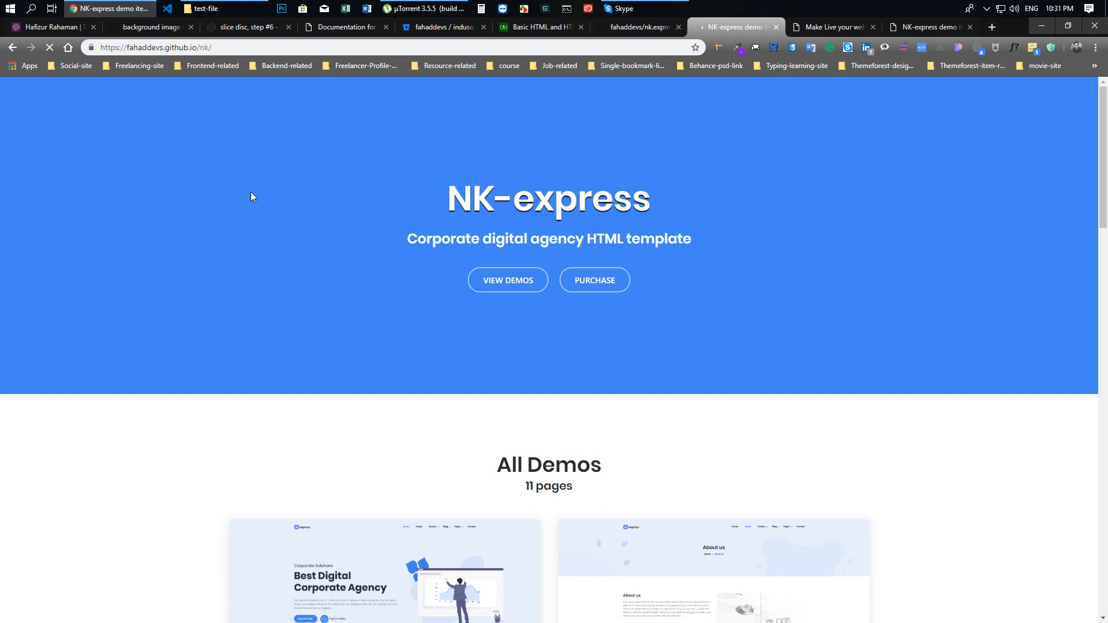
{"action": "scroll", "coordinate": [252, 243], "scroll_direction": "down", "scroll_amount": 7}
{"action": "left_click", "coordinate": [388, 245]}
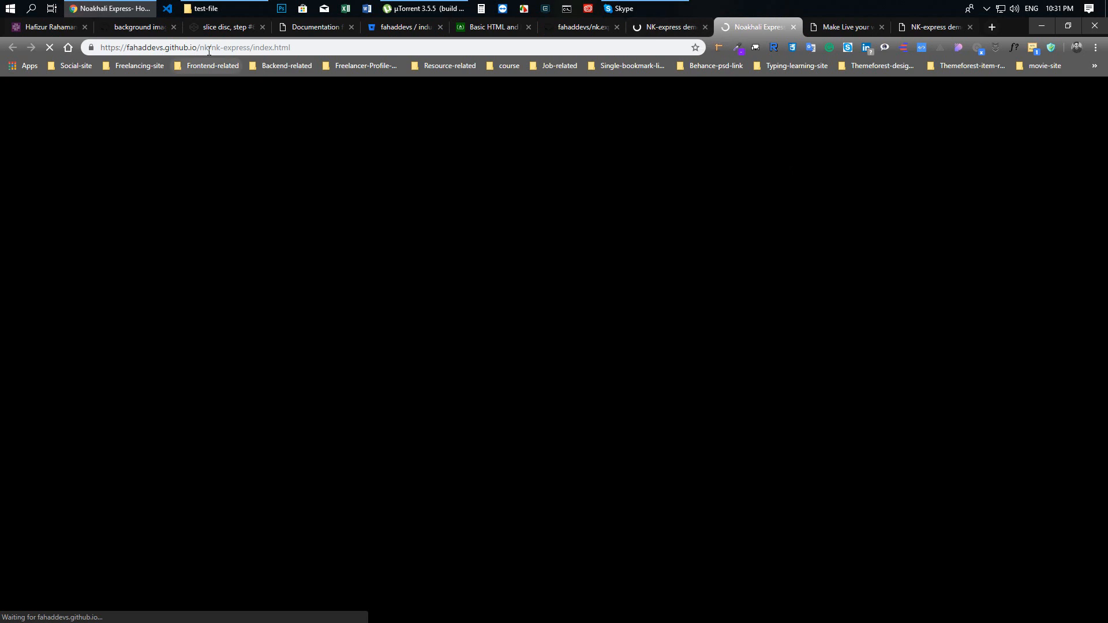
{"action": "left_click_drag", "start_coordinate": [209, 51], "coordinate": [319, 51]}
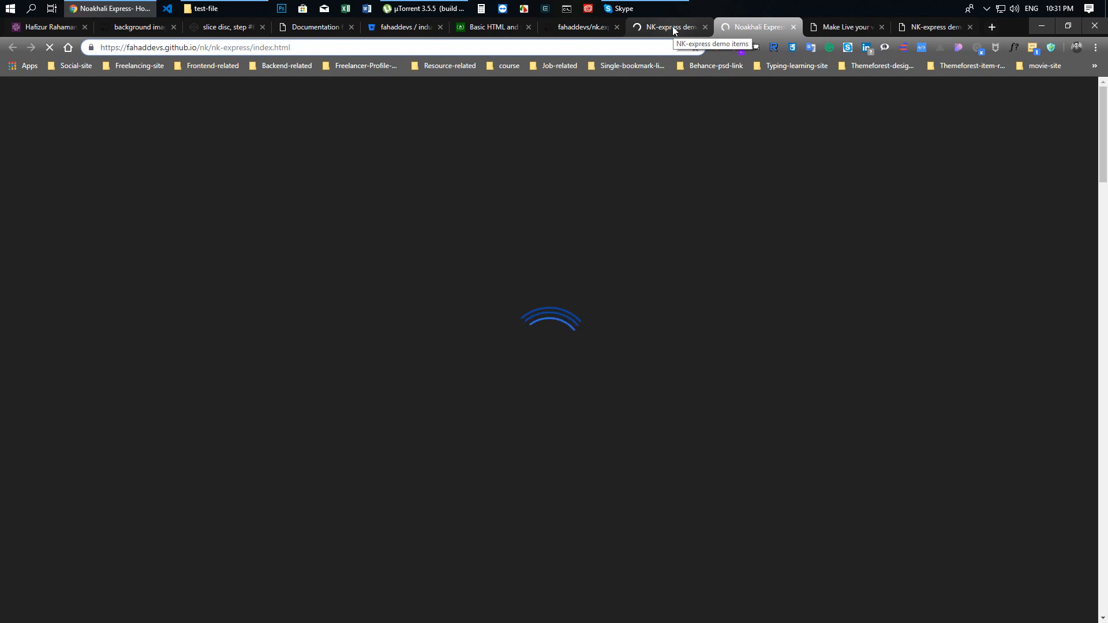
Look through the published NK-express demo listing down to its template features and back up to All Demos
{"action": "left_click", "coordinate": [673, 30]}
{"action": "scroll", "coordinate": [101, 272], "scroll_direction": "down", "scroll_amount": 8}
{"action": "scroll", "coordinate": [98, 262], "scroll_direction": "down", "scroll_amount": 20}
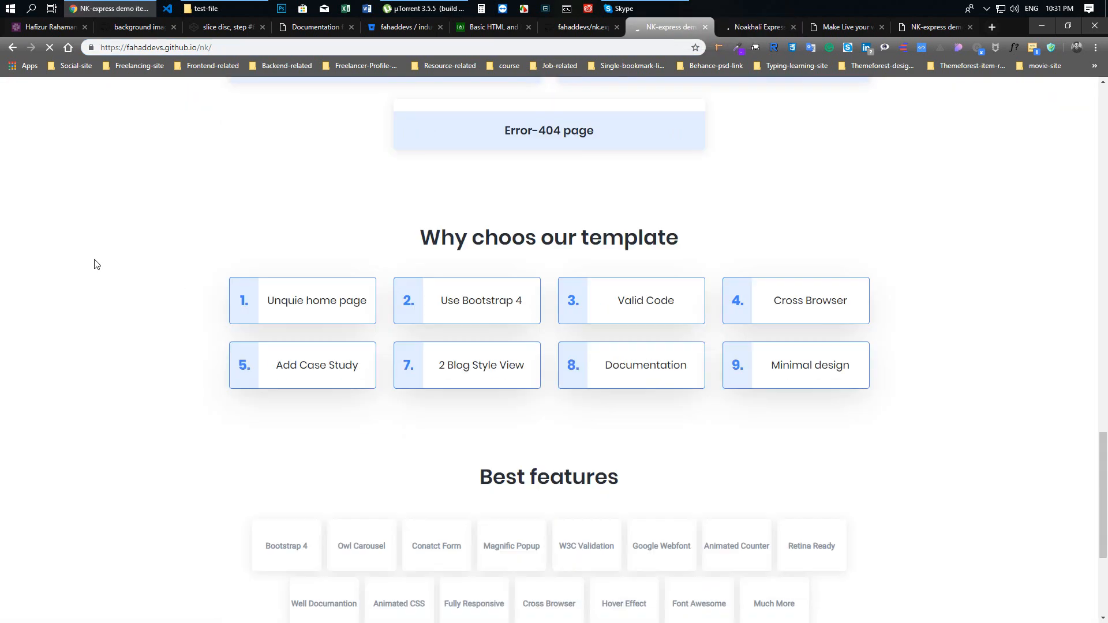
{"action": "scroll", "coordinate": [512, 216], "scroll_direction": "up", "scroll_amount": 20}
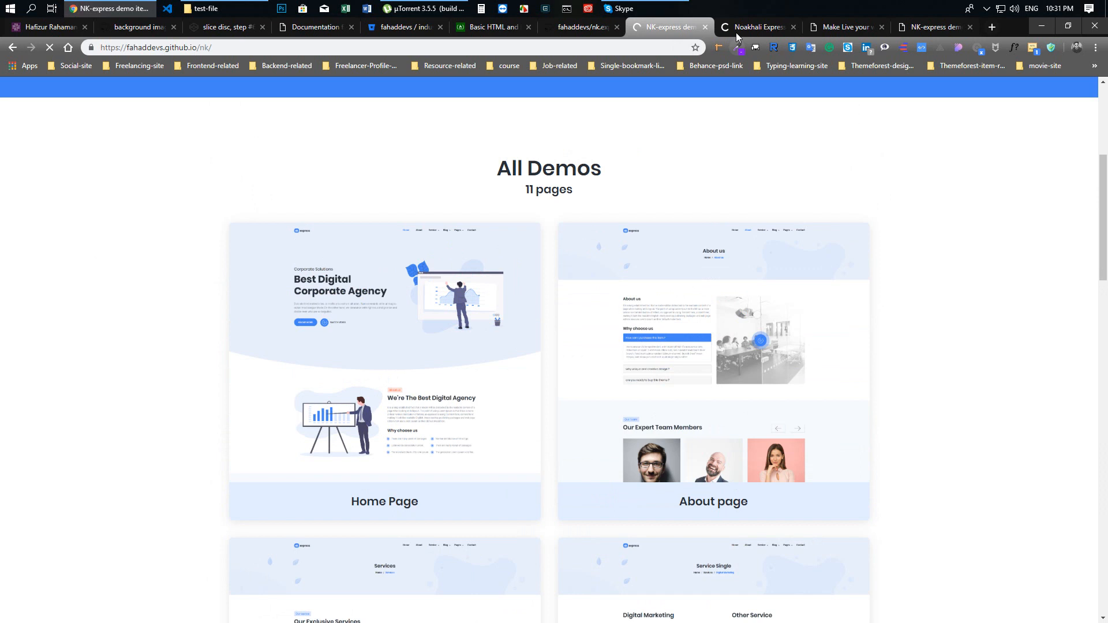
Return to the Home Page demo and highlight its address from the account name through index.html
{"action": "left_click", "coordinate": [737, 29]}
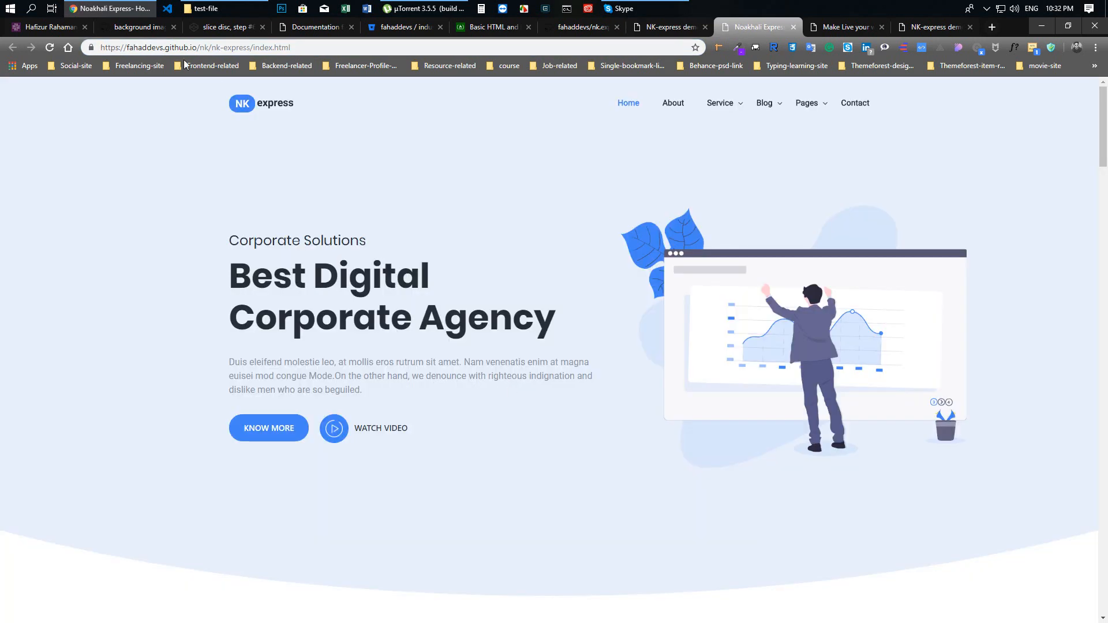
{"action": "left_click_drag", "start_coordinate": [127, 47], "coordinate": [331, 41]}
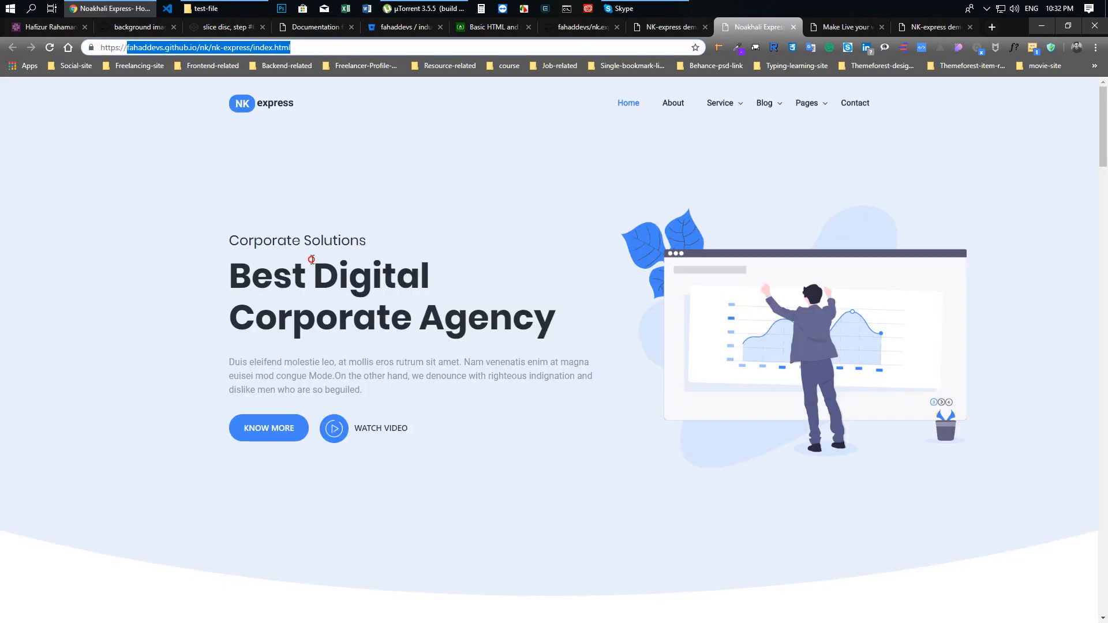
{"action": "left_click", "coordinate": [67, 297]}
Look through the live Home Page demo down to its footer and back up, and select its full address
{"action": "scroll", "coordinate": [68, 296], "scroll_direction": "down", "scroll_amount": 15}
{"action": "scroll", "coordinate": [68, 297], "scroll_direction": "down", "scroll_amount": 14}
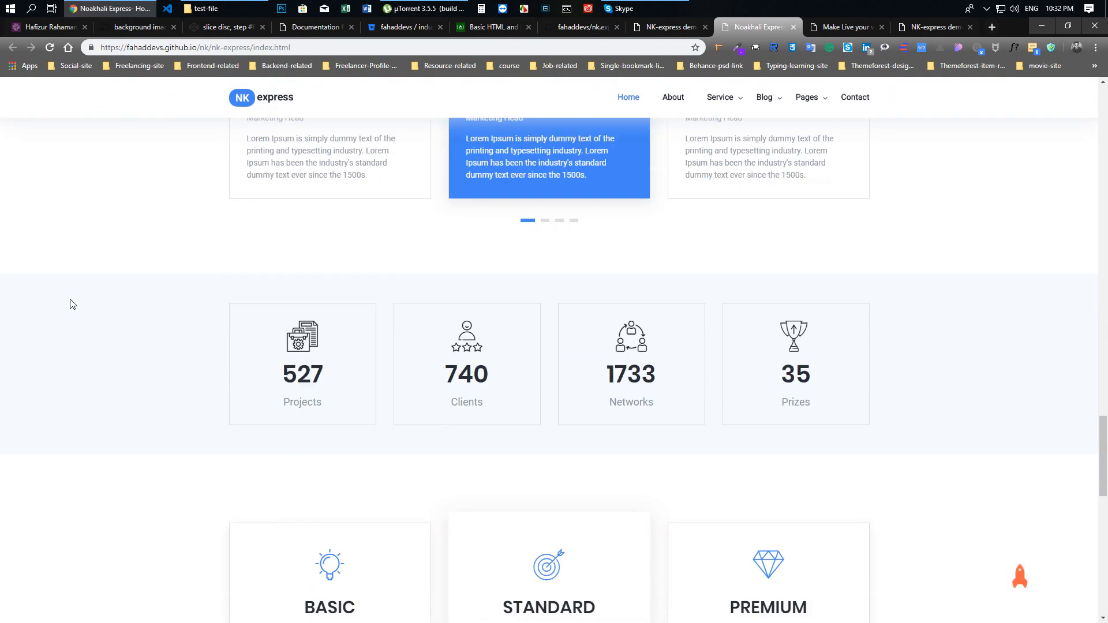
{"action": "scroll", "coordinate": [72, 304], "scroll_direction": "down", "scroll_amount": 10}
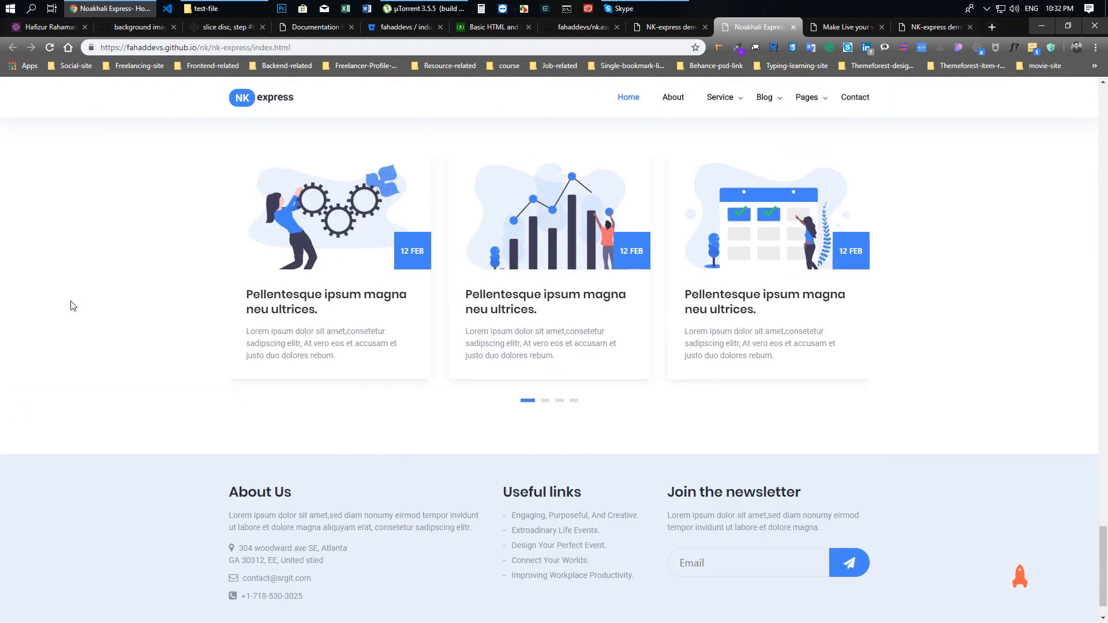
{"action": "scroll", "coordinate": [72, 305], "scroll_direction": "down", "scroll_amount": 1}
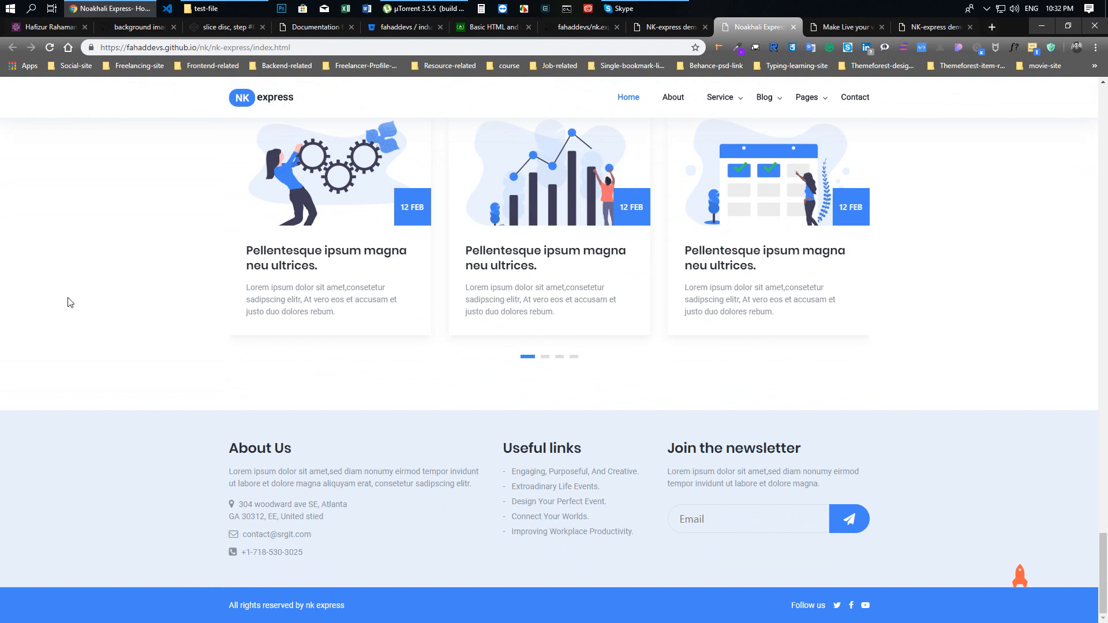
{"action": "scroll", "coordinate": [205, 341], "scroll_direction": "up", "scroll_amount": 15}
{"action": "scroll", "coordinate": [204, 338], "scroll_direction": "up", "scroll_amount": 7}
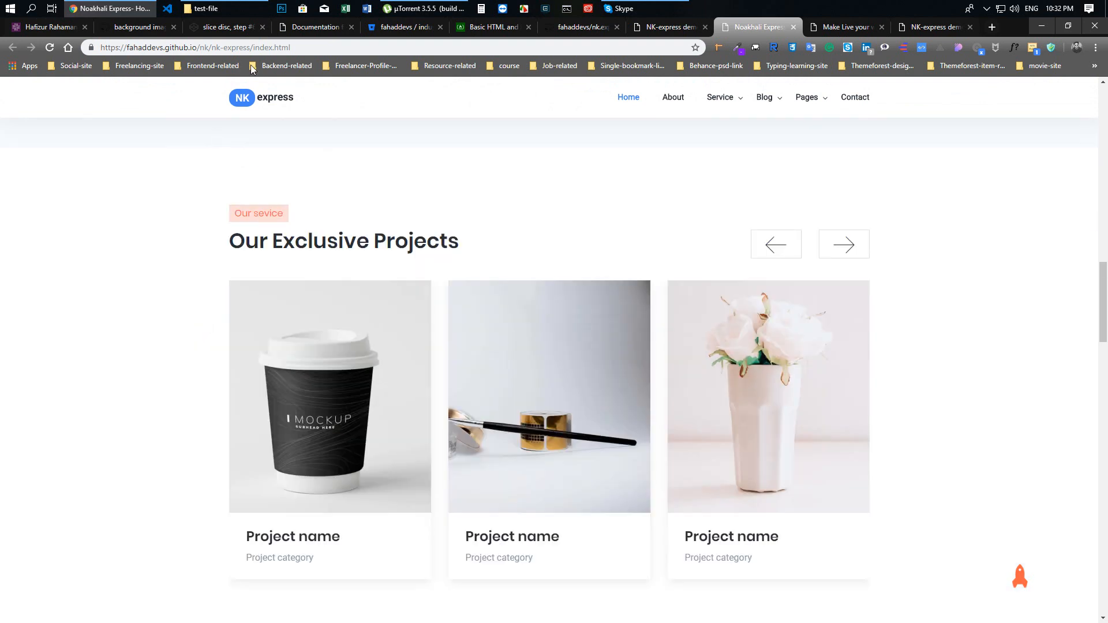
{"action": "left_click", "coordinate": [224, 49]}
{"action": "scroll", "coordinate": [104, 240], "scroll_direction": "up", "scroll_amount": 6}
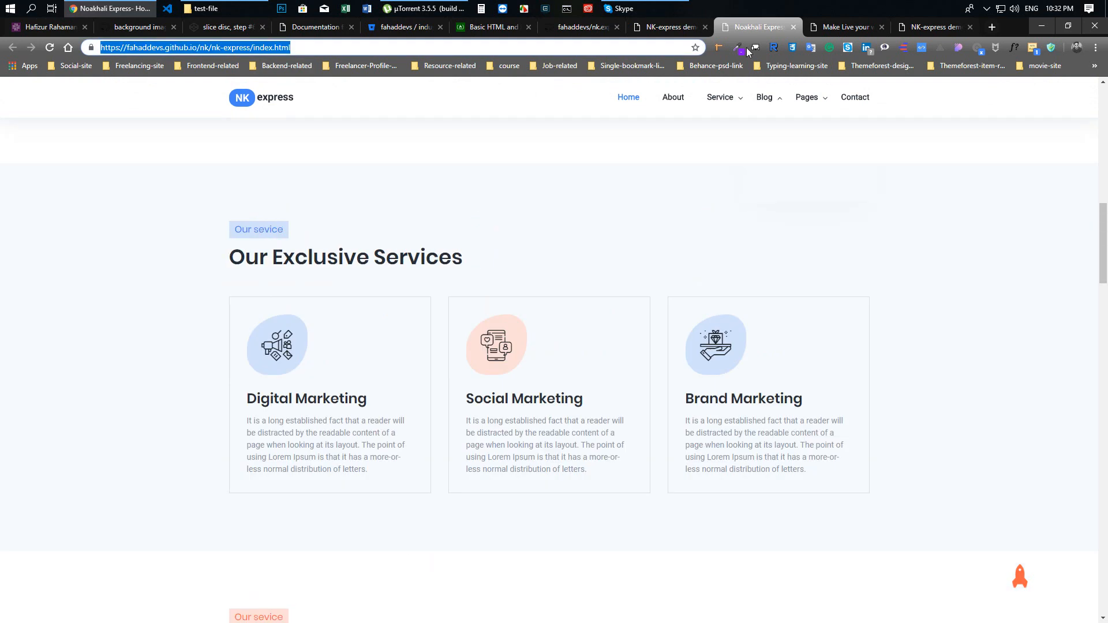
Recheck the published demo listing and its address, and view the nk.express-corporate-agency-html-template repository before returning to the live site
{"action": "left_click", "coordinate": [670, 27]}
{"action": "scroll", "coordinate": [168, 249], "scroll_direction": "down", "scroll_amount": 4}
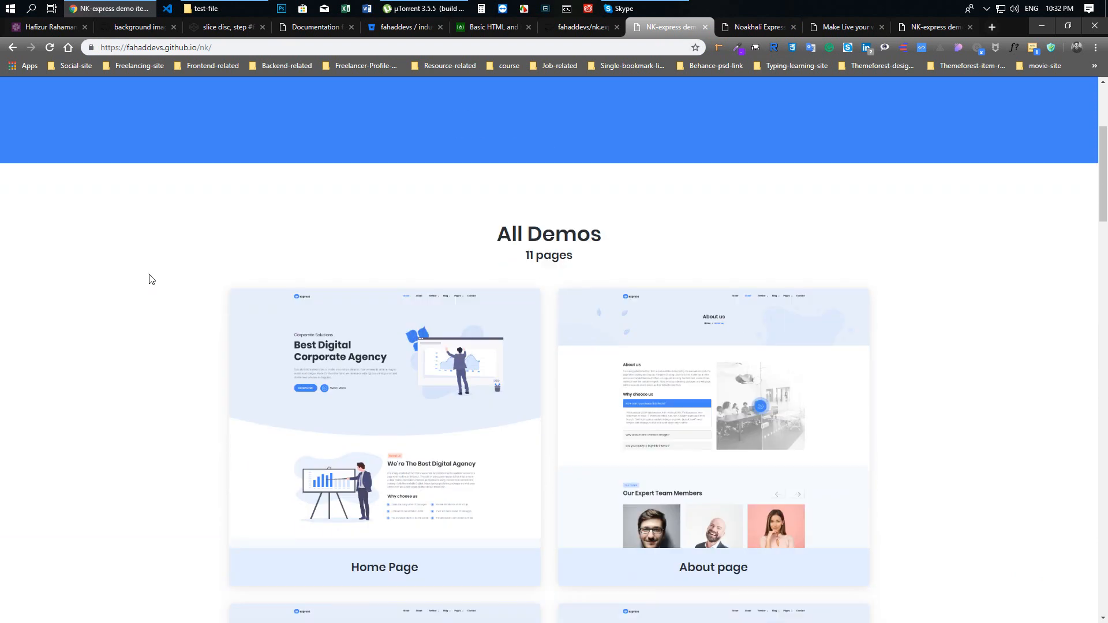
{"action": "scroll", "coordinate": [148, 277], "scroll_direction": "up", "scroll_amount": 4}
{"action": "left_click", "coordinate": [214, 47]}
{"action": "left_click", "coordinate": [197, 238]}
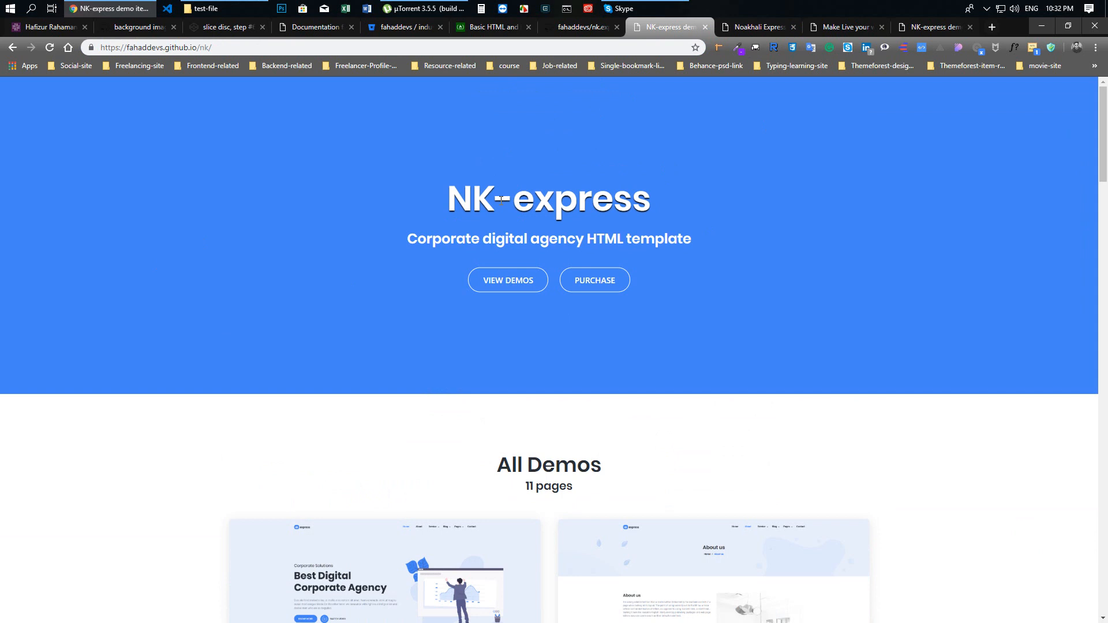
{"action": "left_click", "coordinate": [577, 26]}
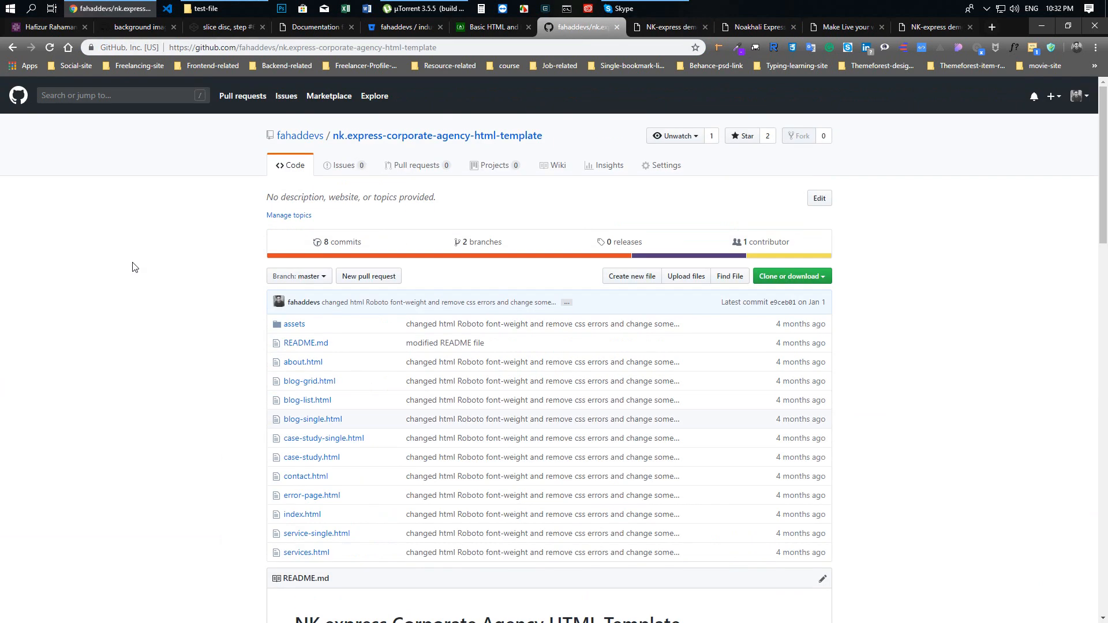
{"action": "left_click", "coordinate": [670, 26]}
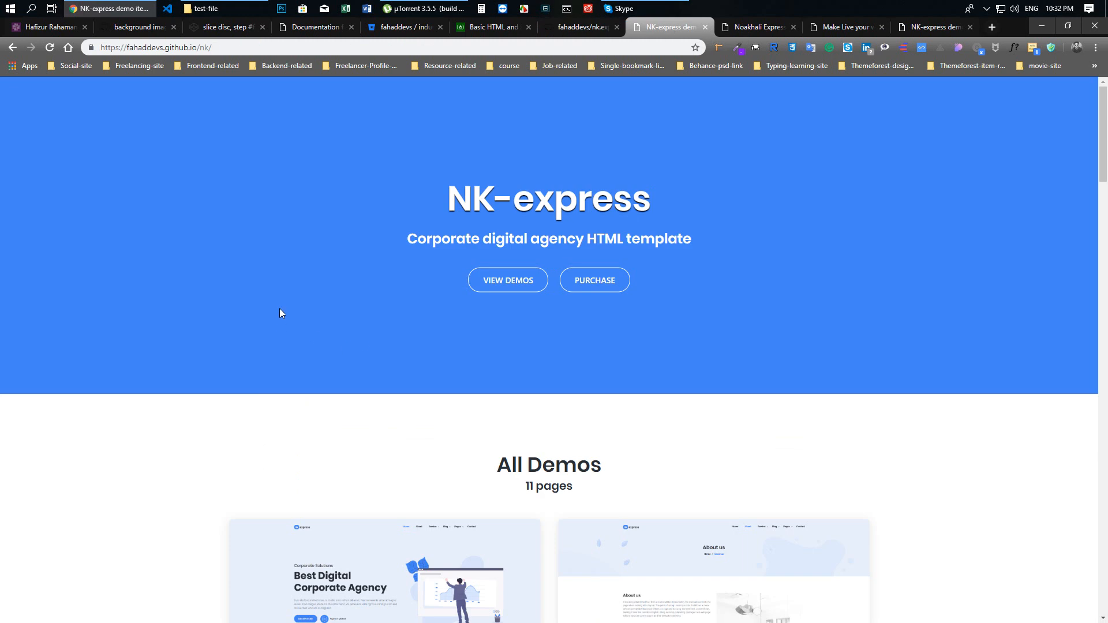